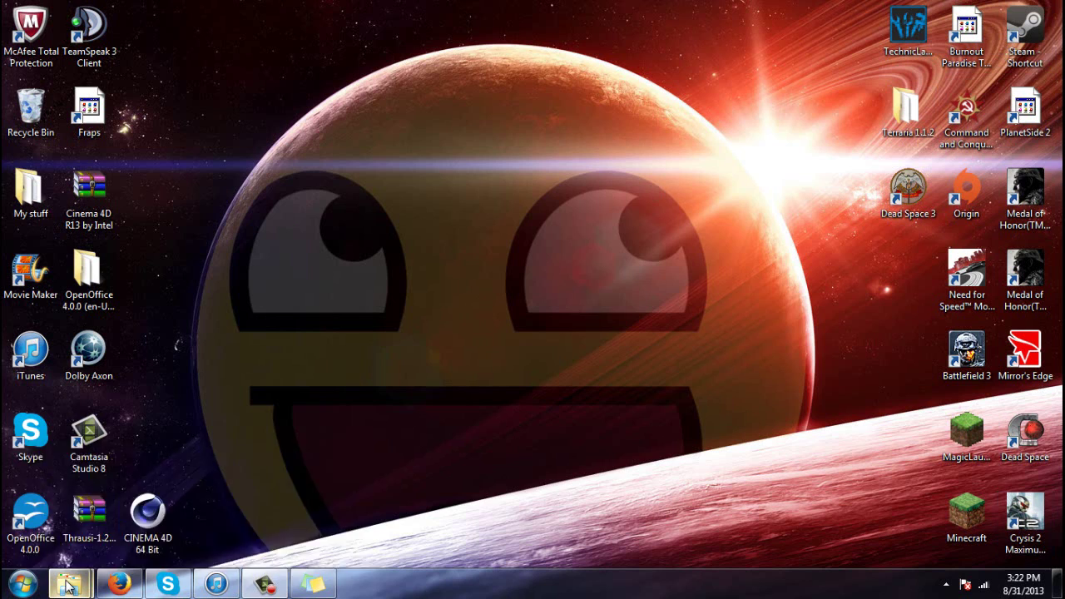
Show the Computer and Roaming window previews from the Explorer taskbar icon
mouse_move(70, 586)
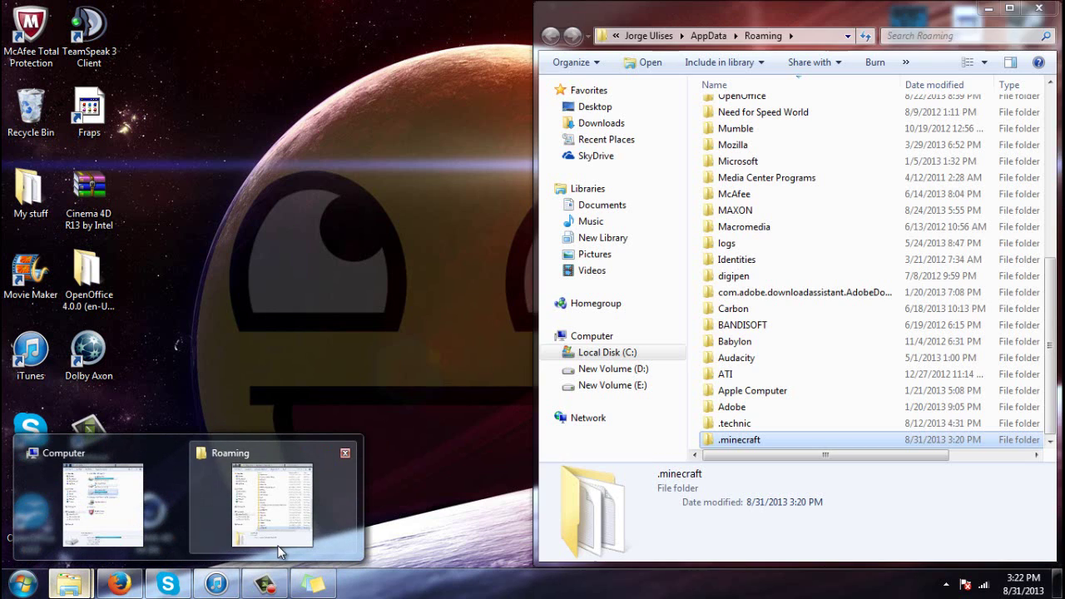
Open the .minecraft folder from the Roaming window and position it on the right half of the screen
left_click(278, 545)
double_click(726, 441)
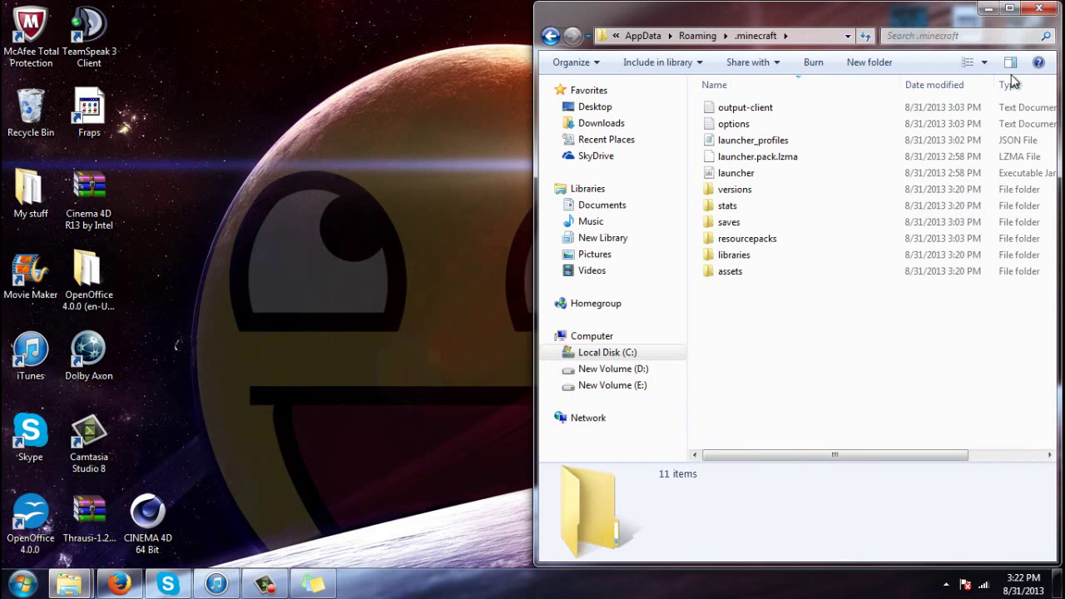
mouse_move(1058, 585)
left_click_drag(846, 19, 492, 45)
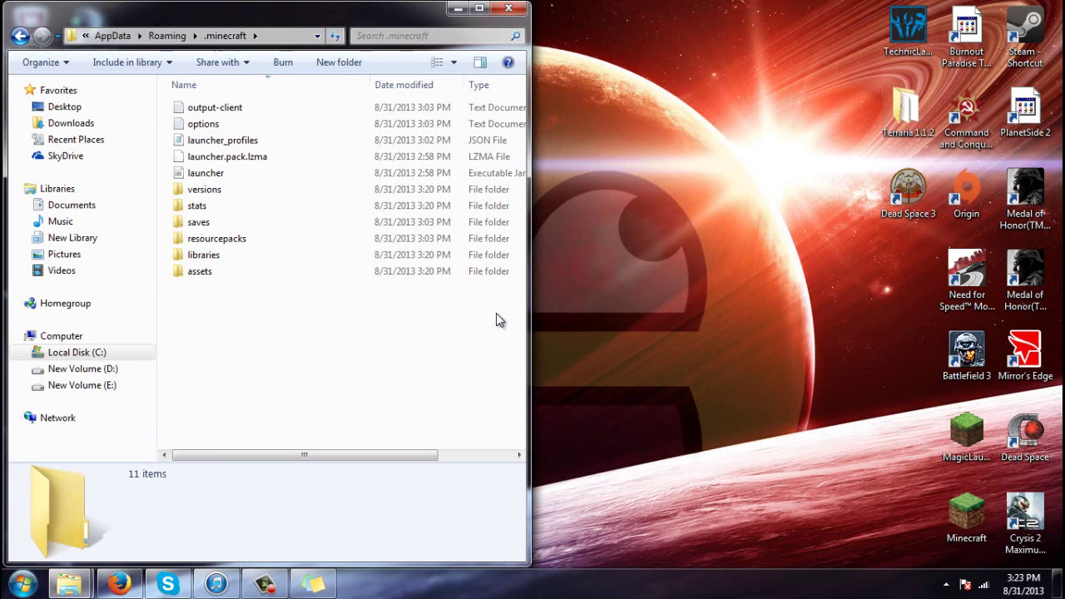
double_click(428, 18)
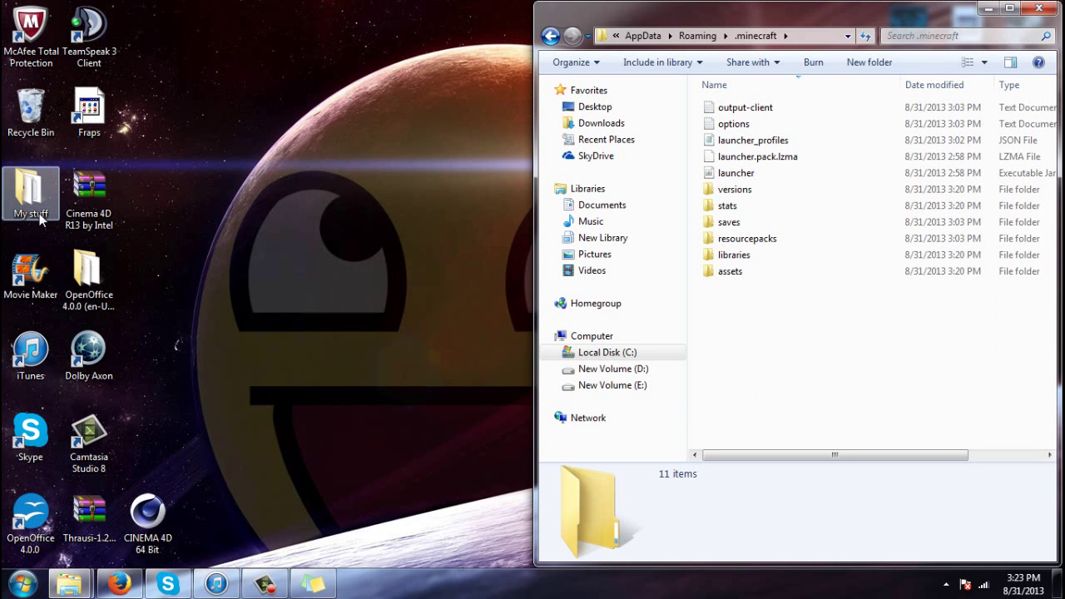
Open the mods 2 folder inside My stuff > mod folder
double_click(39, 213)
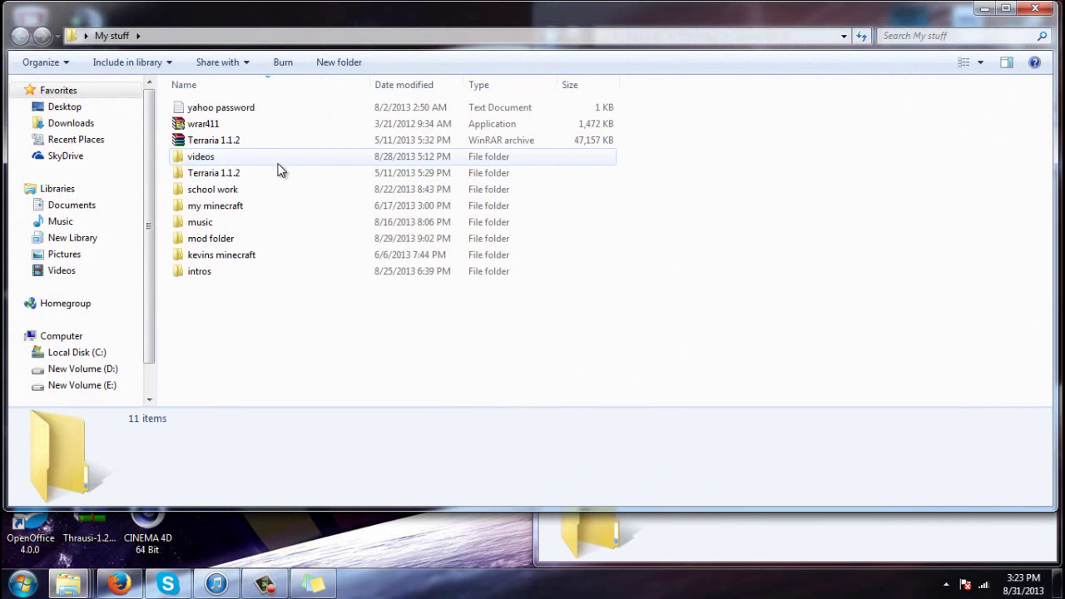
double_click(225, 238)
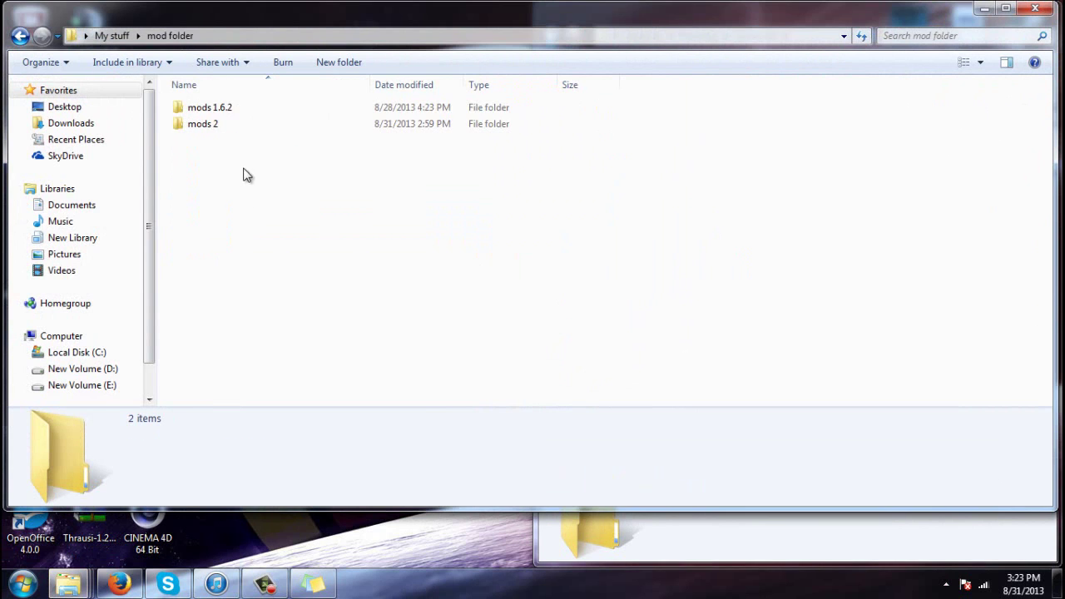
double_click(281, 123)
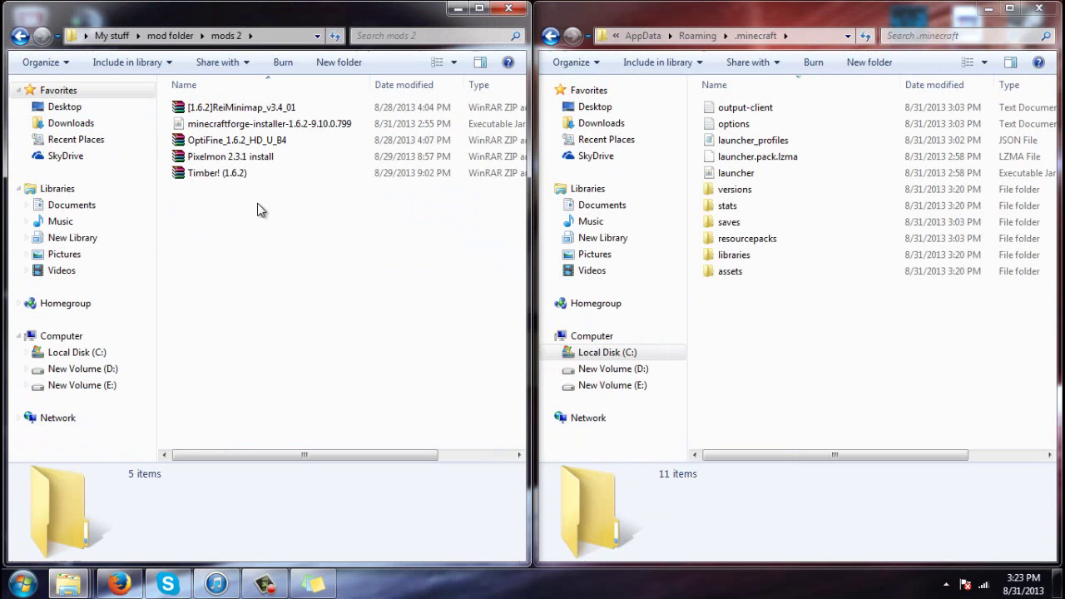
Install the Forge 1.6.2-9.10.0.799 client and confirm its folder appears under .minecraft versions
left_click(281, 126)
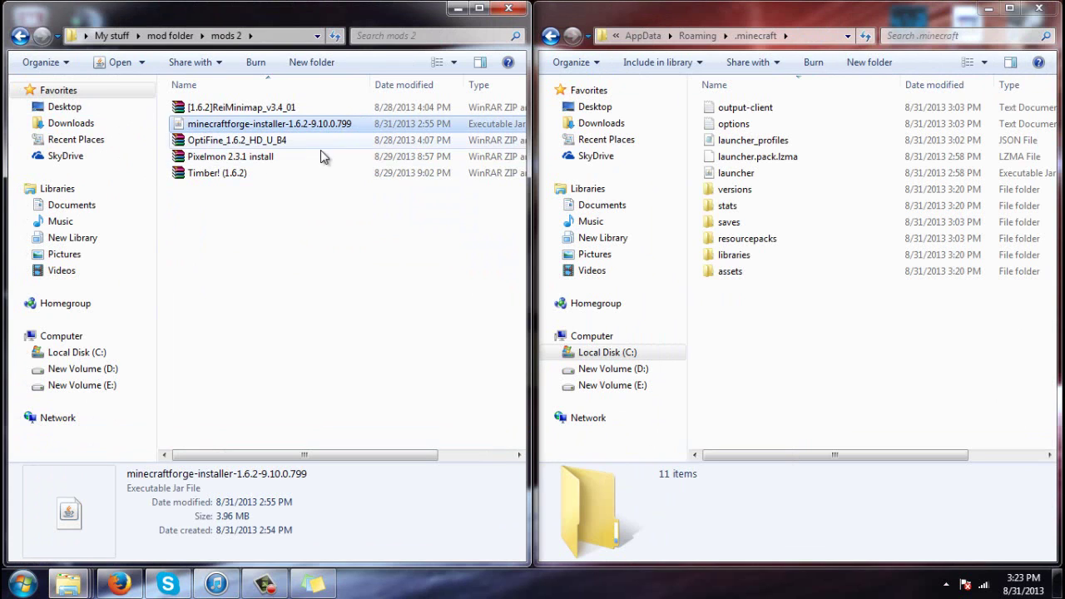
left_click(280, 158)
double_click(313, 125)
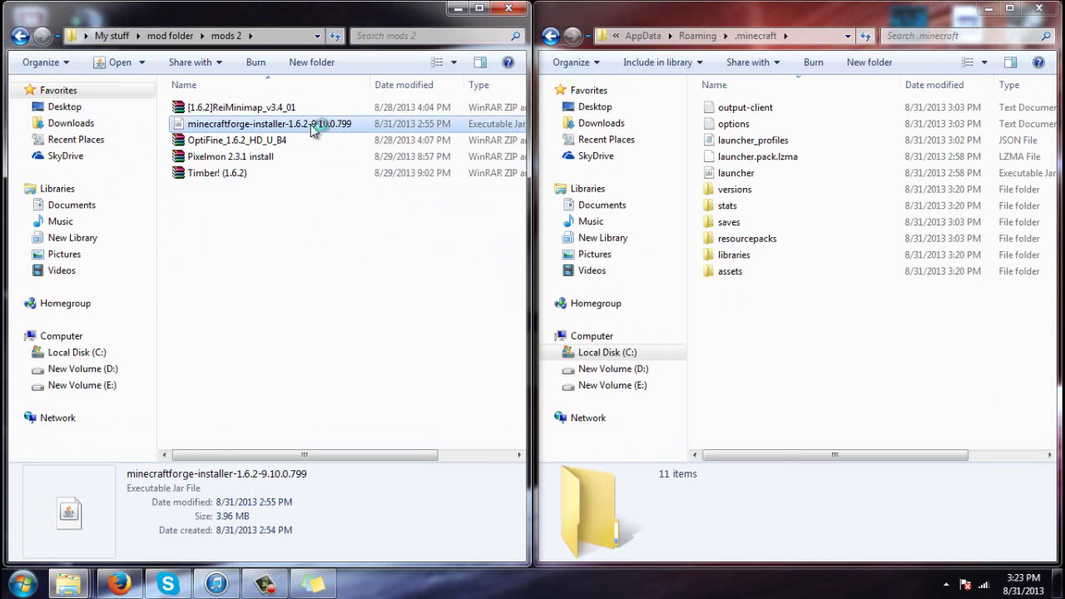
key("Return")
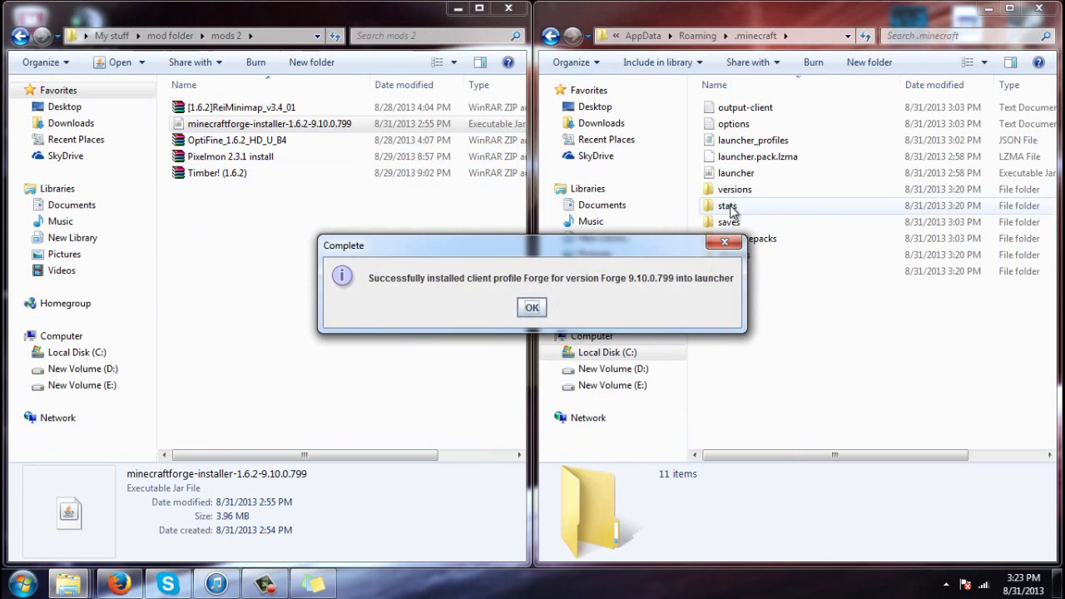
left_click(533, 306)
left_click(746, 195)
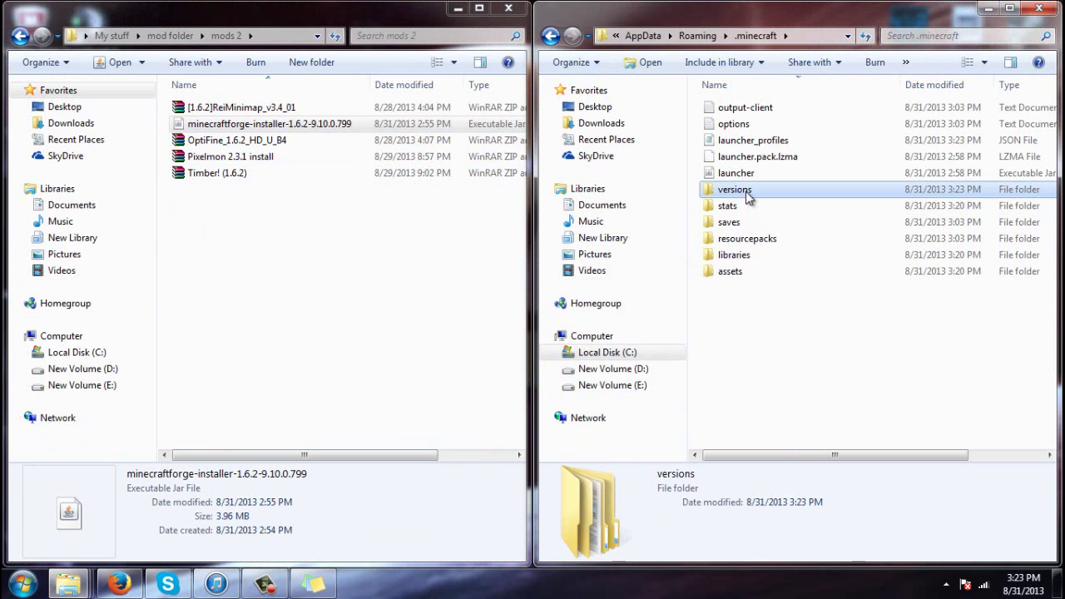
double_click(746, 191)
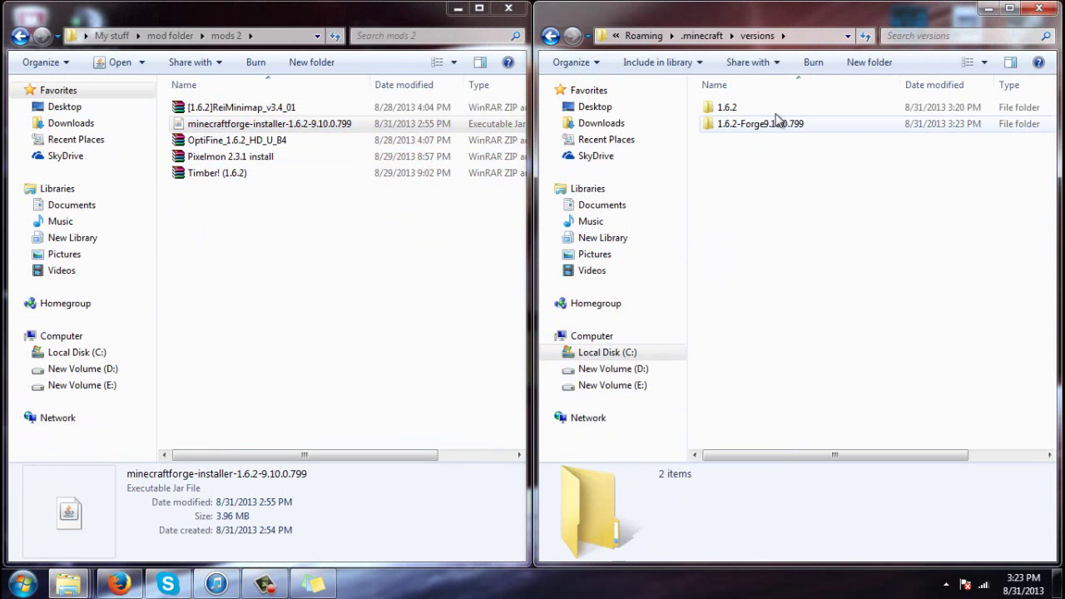
left_click(552, 37)
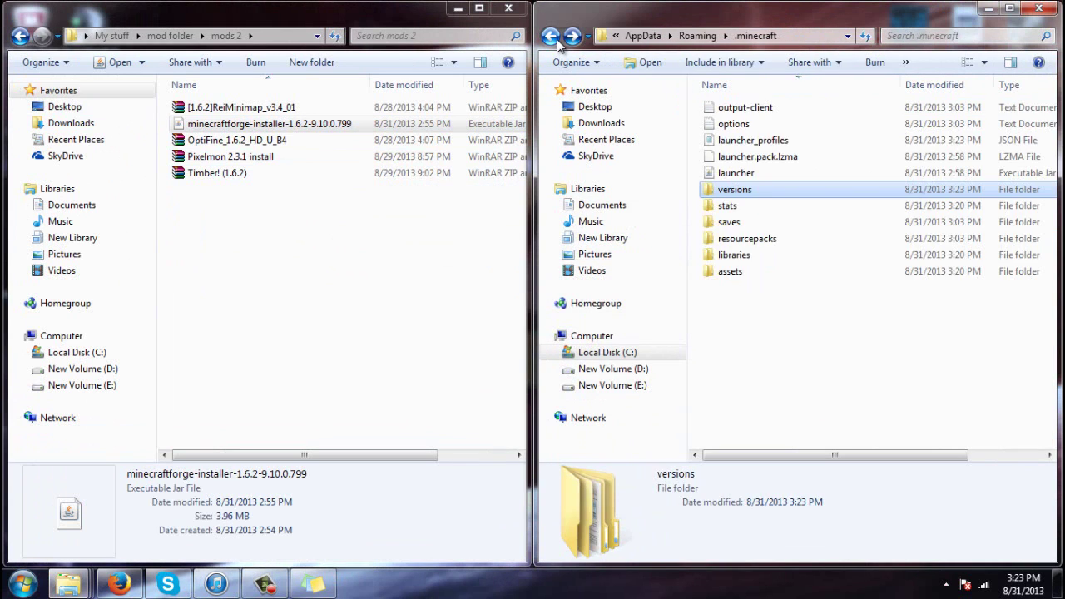
Copy the database and mods folders from Pixelmon 2.3.1 install.zip into .minecraft, then close .minecraft
double_click(259, 158)
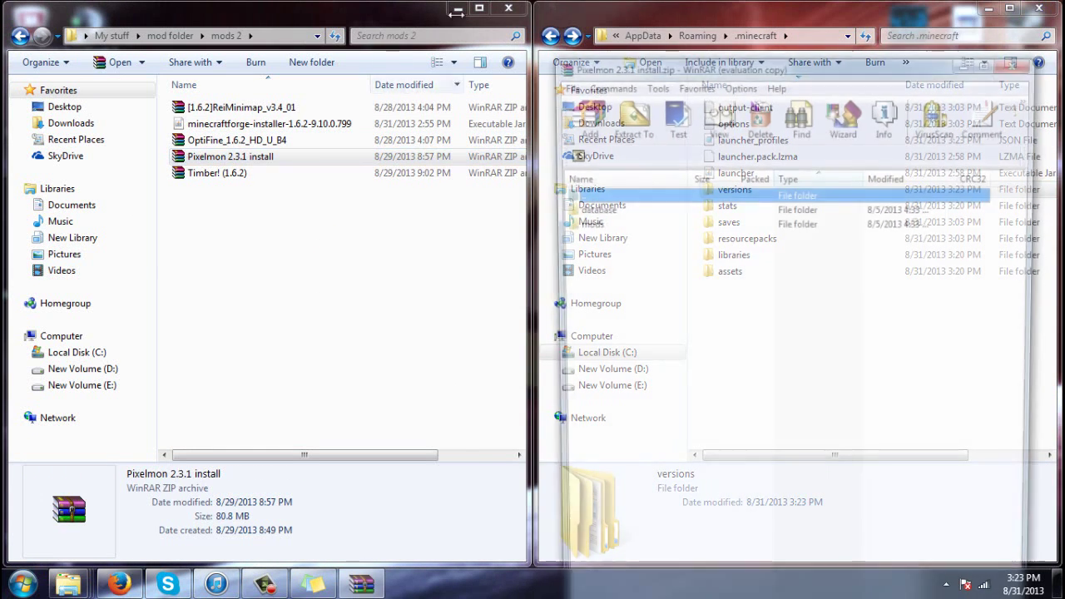
left_click(458, 8)
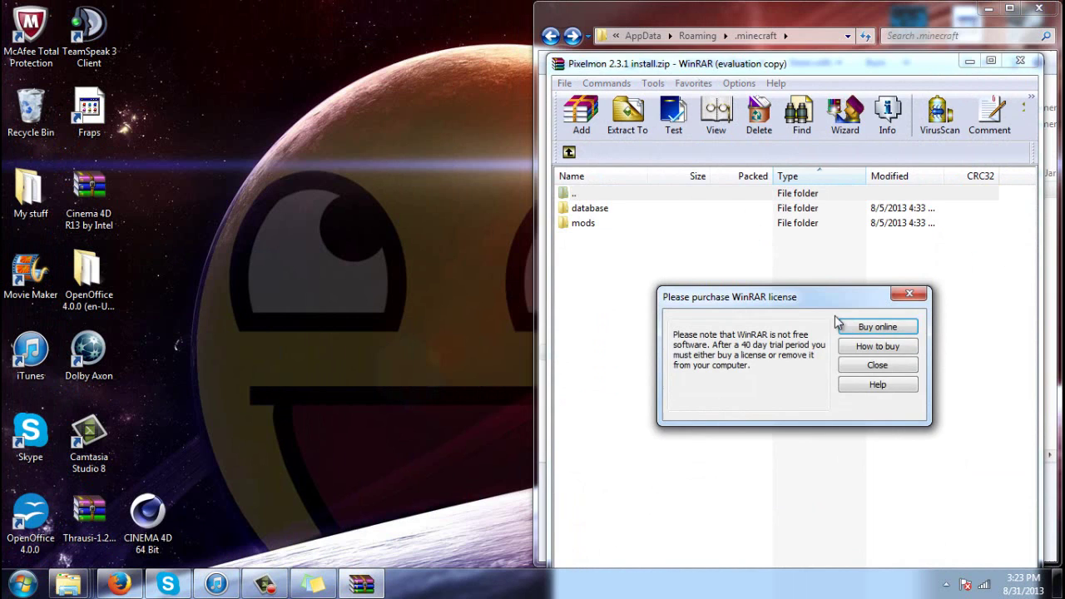
left_click(887, 364)
left_click_drag(851, 67, 147, 88)
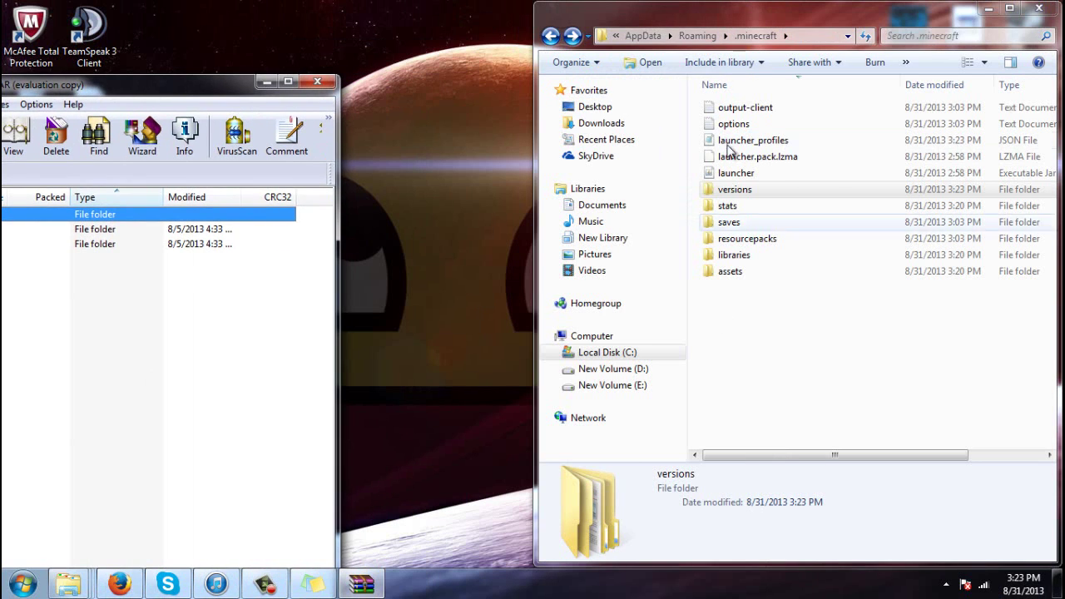
mouse_move(148, 387)
left_mouse_down()
mouse_move(191, 241)
mouse_move(796, 302)
mouse_move(880, 357)
left_mouse_up()
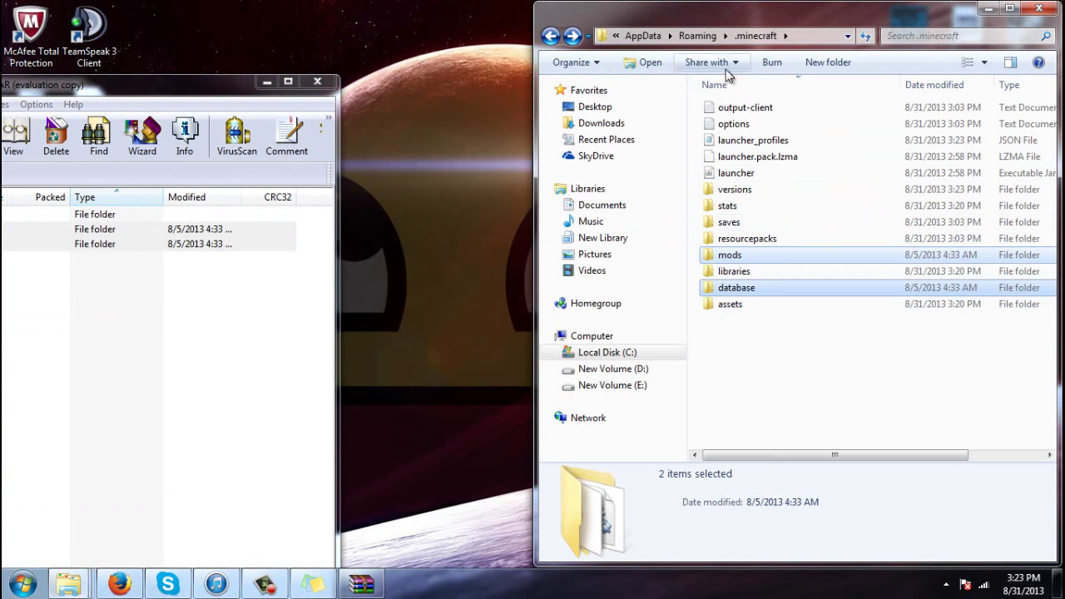
left_click(1038, 9)
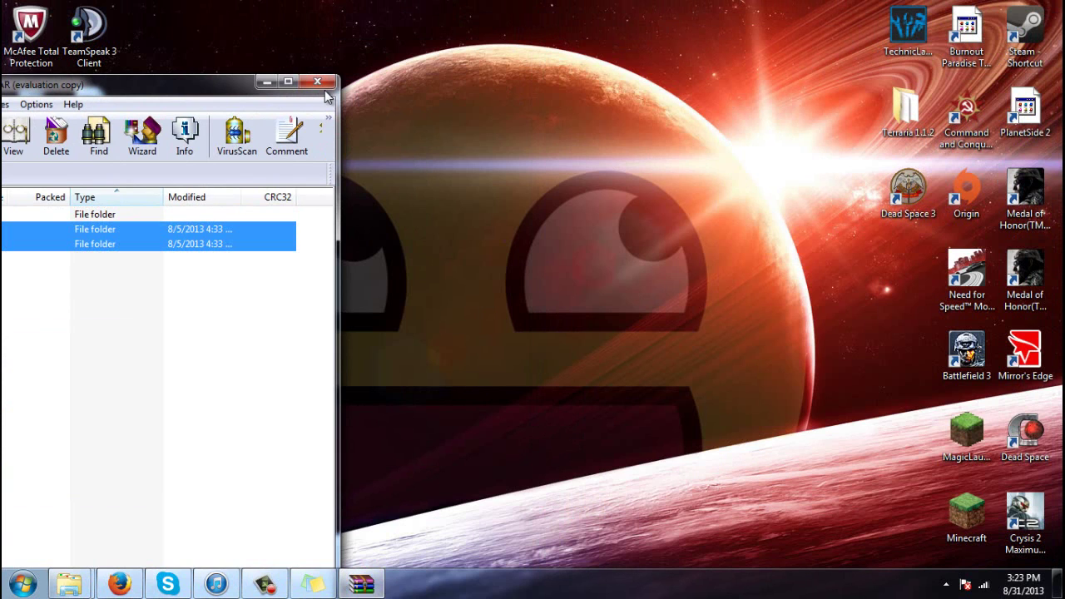
Launch the Minecraft Launcher, sign in with the account credentials, and select the Forge profile
double_click(978, 521)
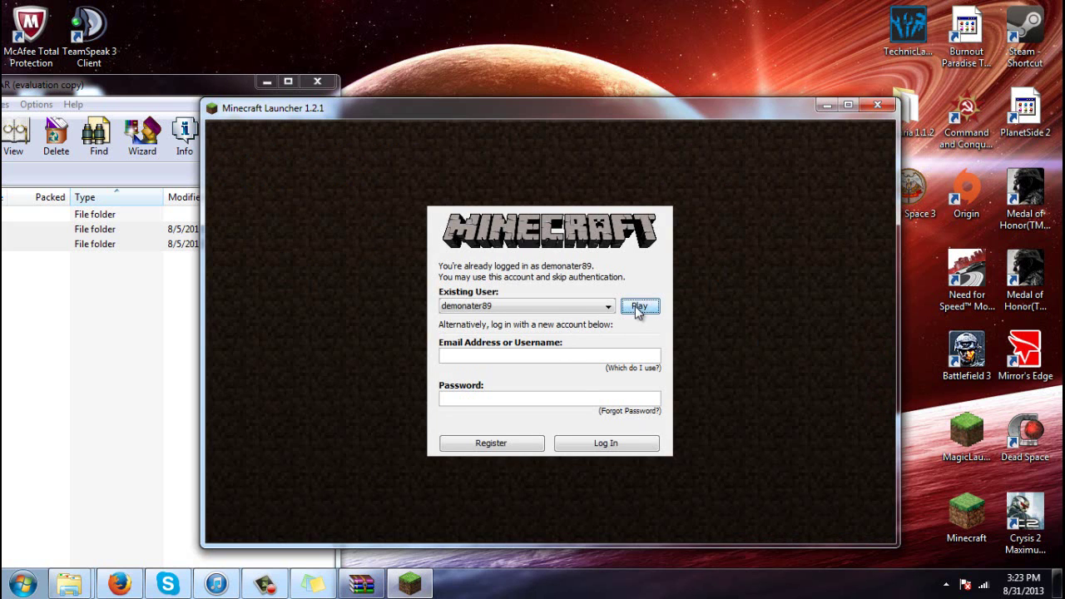
left_click(635, 308)
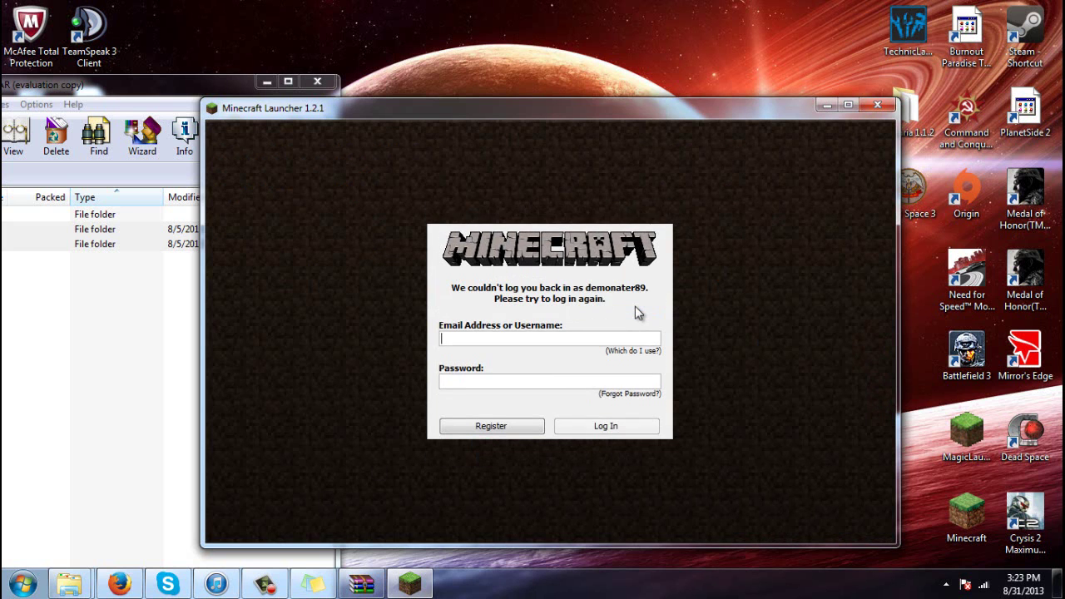
type("demonater89")
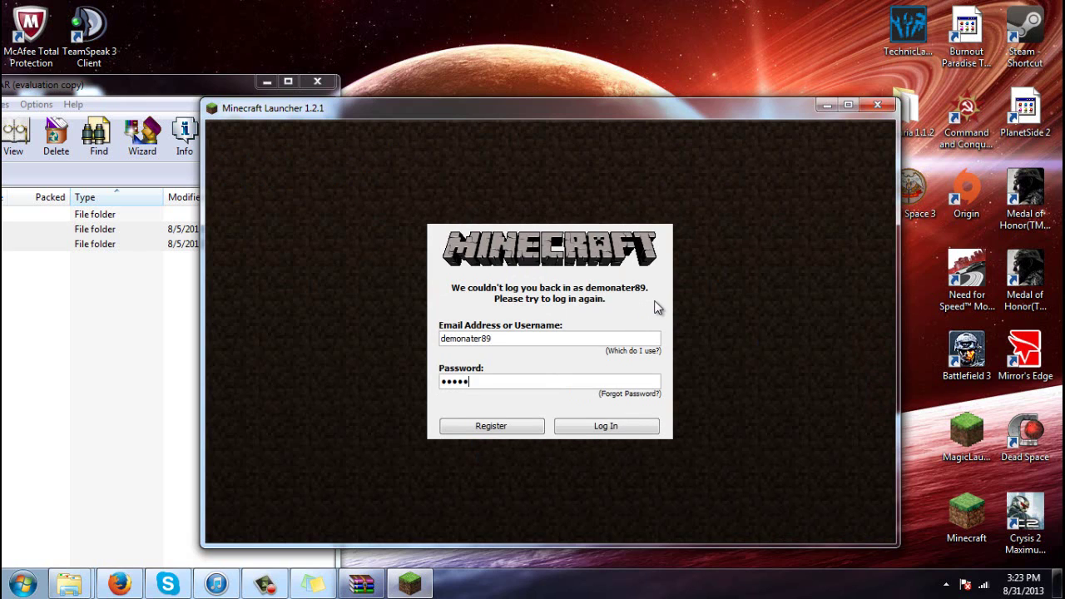
key("Return")
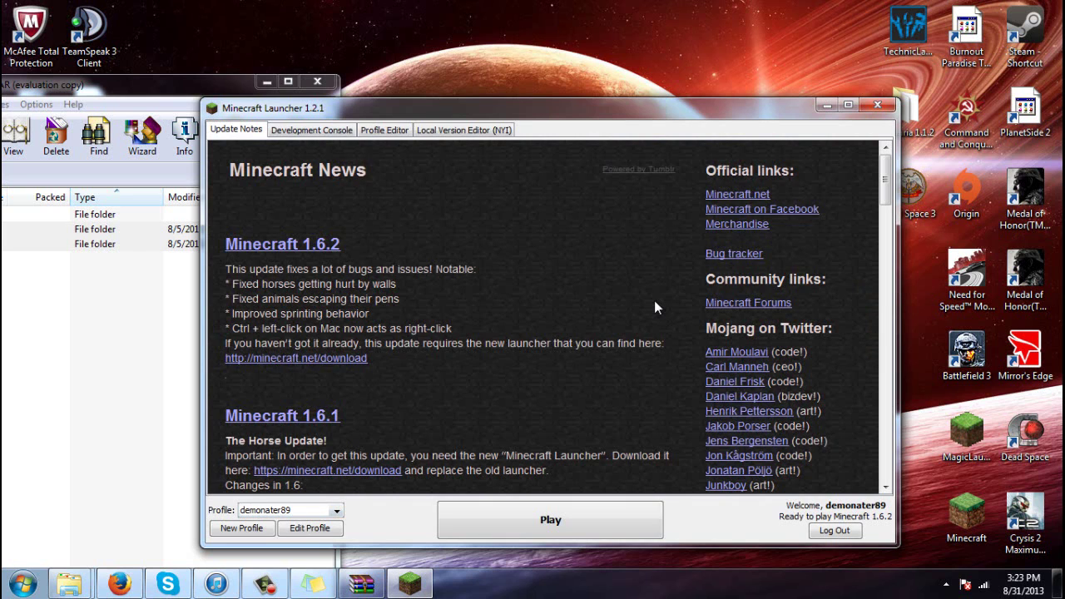
left_click(337, 512)
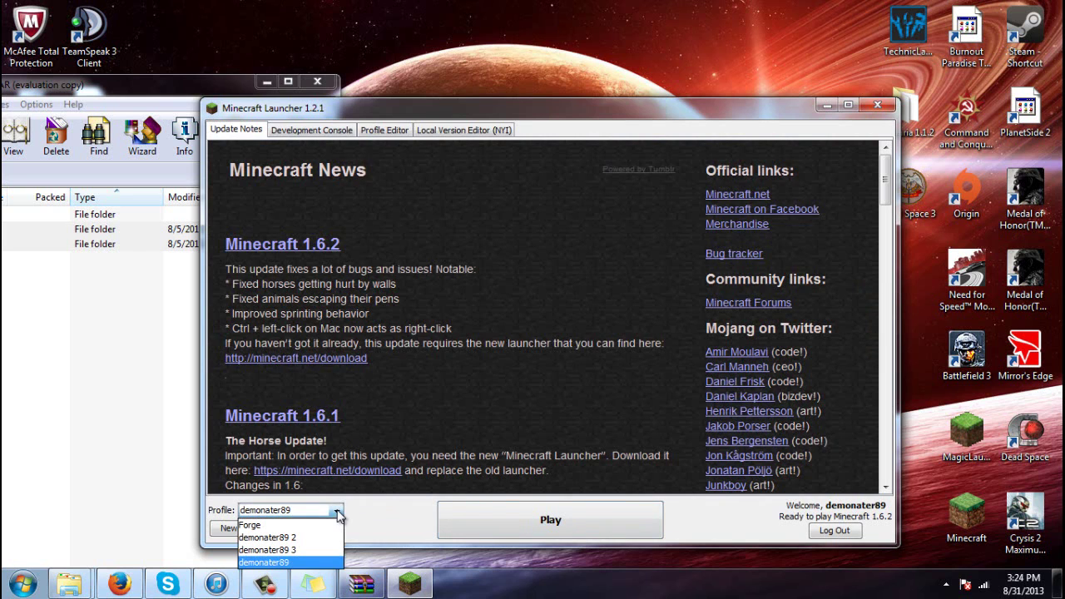
left_click(256, 526)
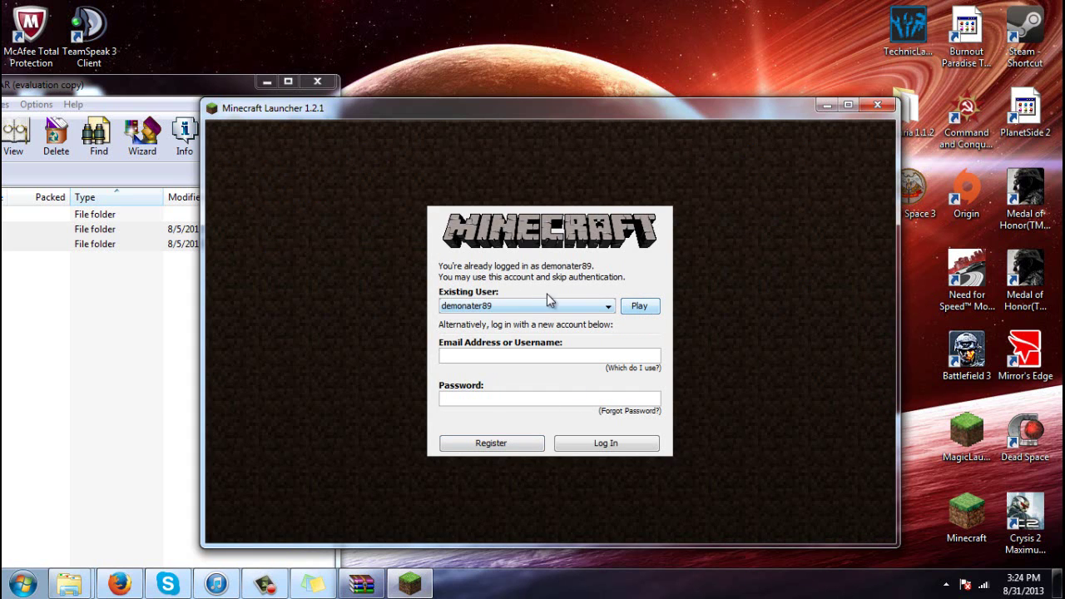
Play the Forge profile, then reopen the launcher and play again to start 1.6.2-Forge9.10.0.799
left_click(642, 307)
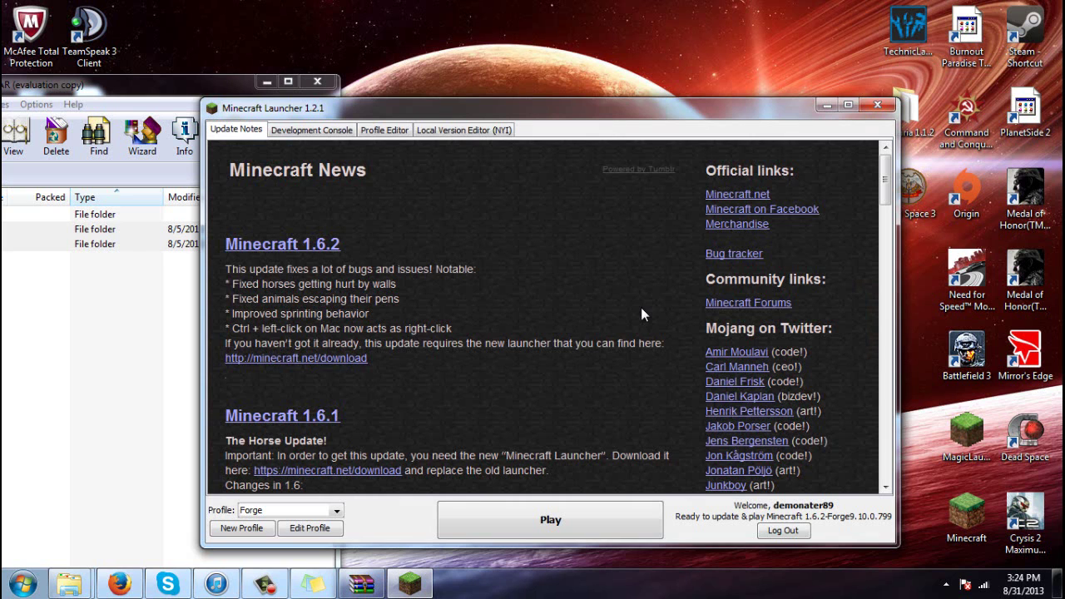
left_click(503, 526)
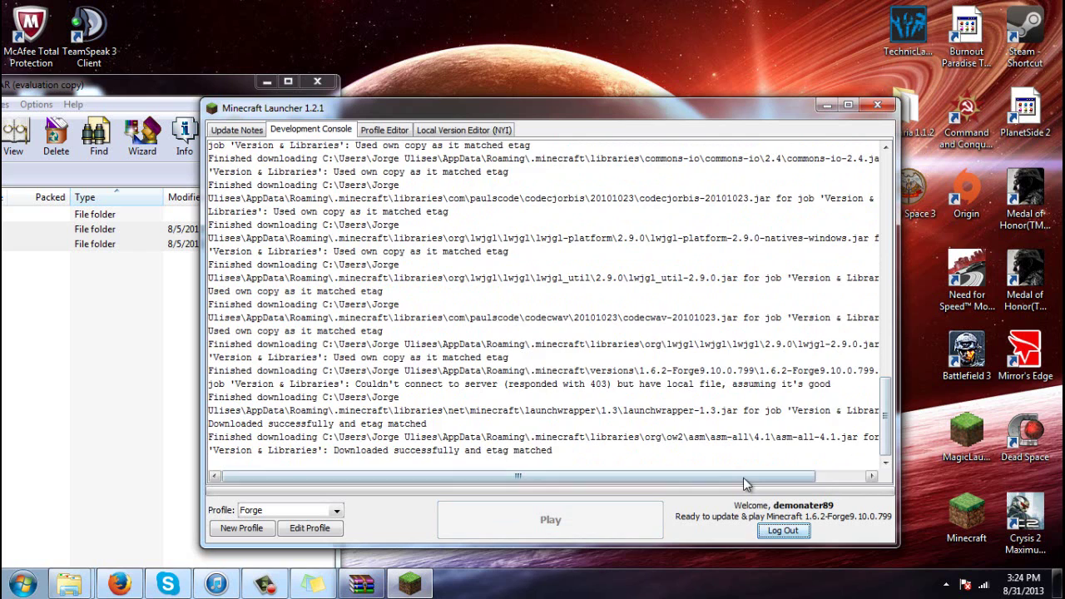
left_click_drag(743, 477, 791, 477)
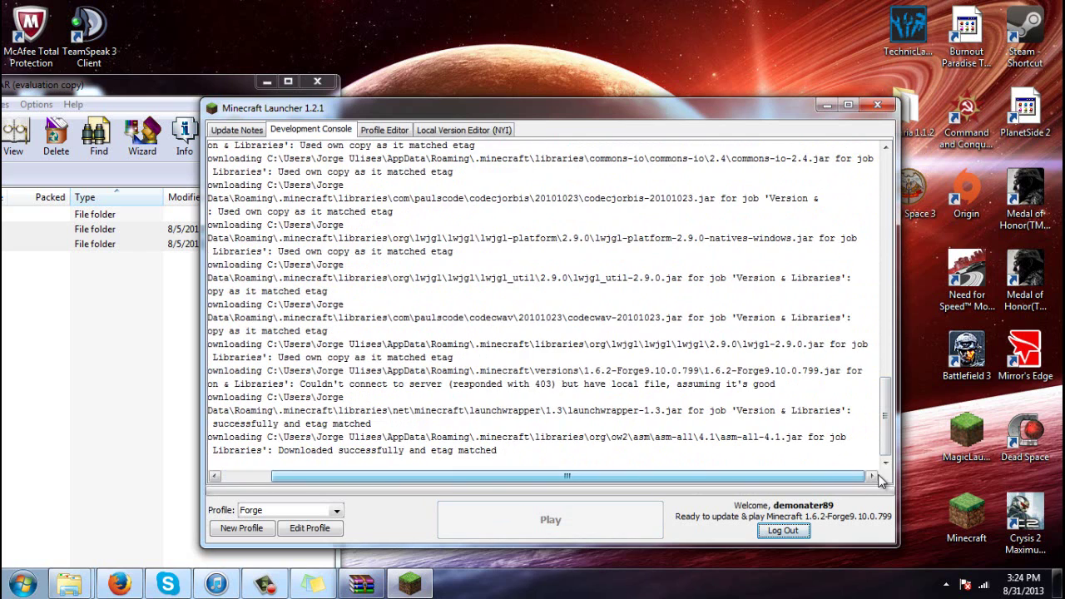
left_click(877, 104)
double_click(961, 512)
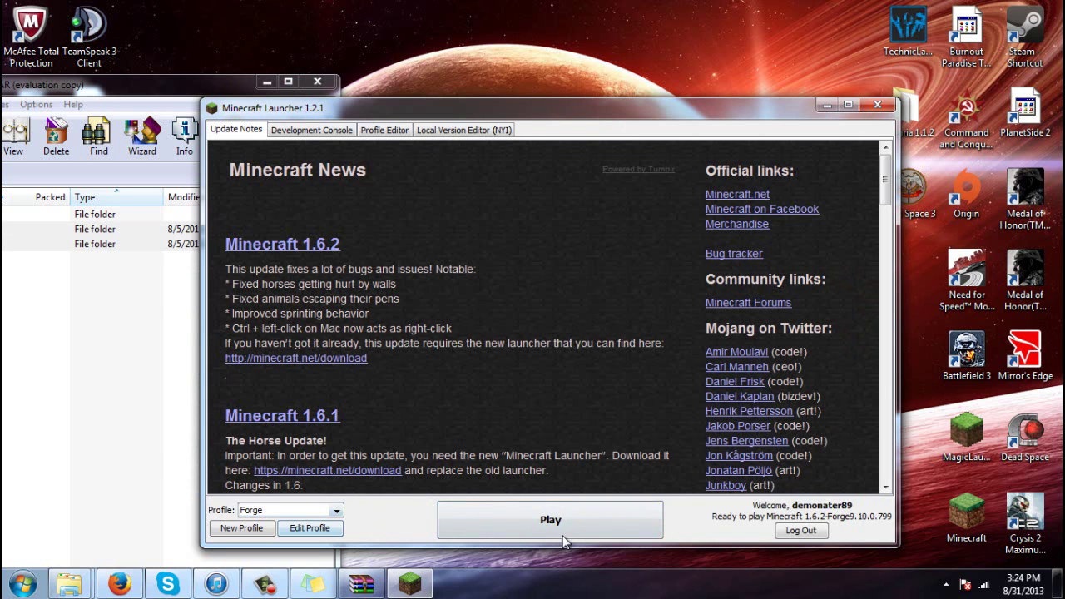
left_click(563, 537)
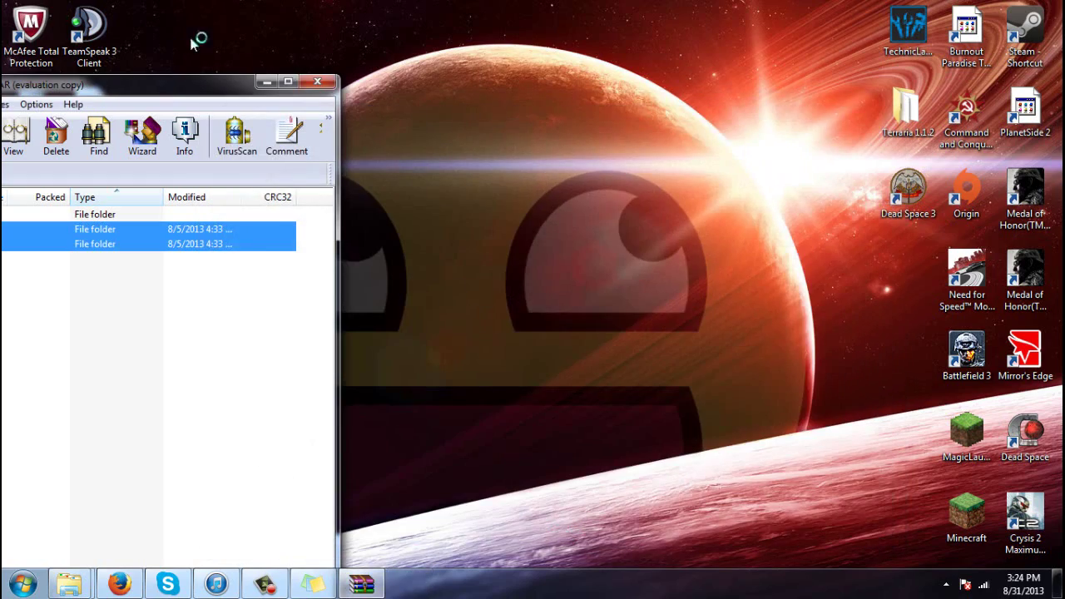
Check the Mods list to confirm Pixelmon and Forge are loaded
left_click(266, 82)
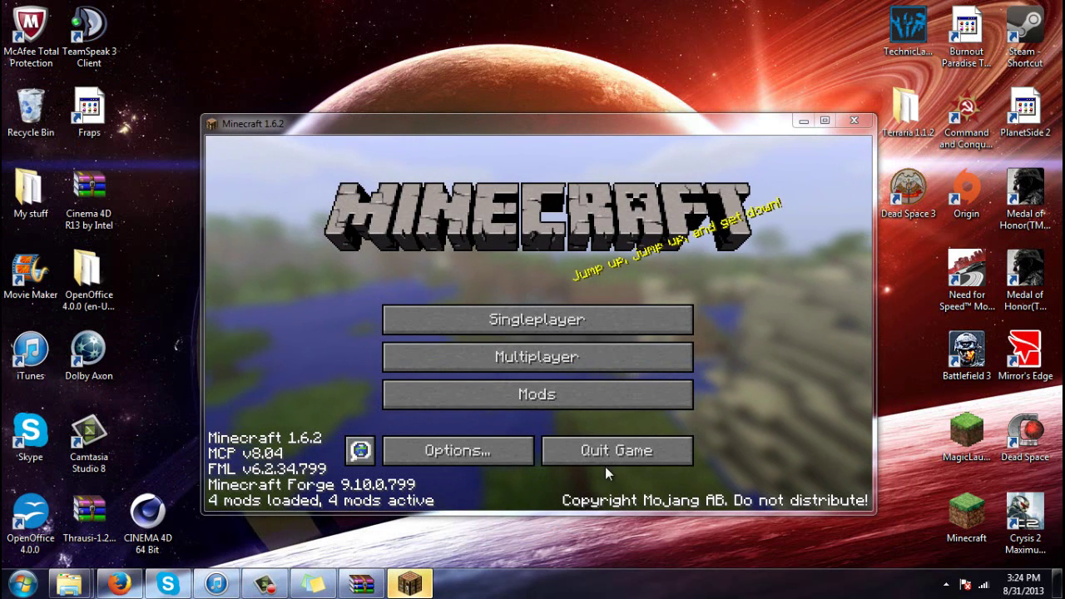
left_click(582, 405)
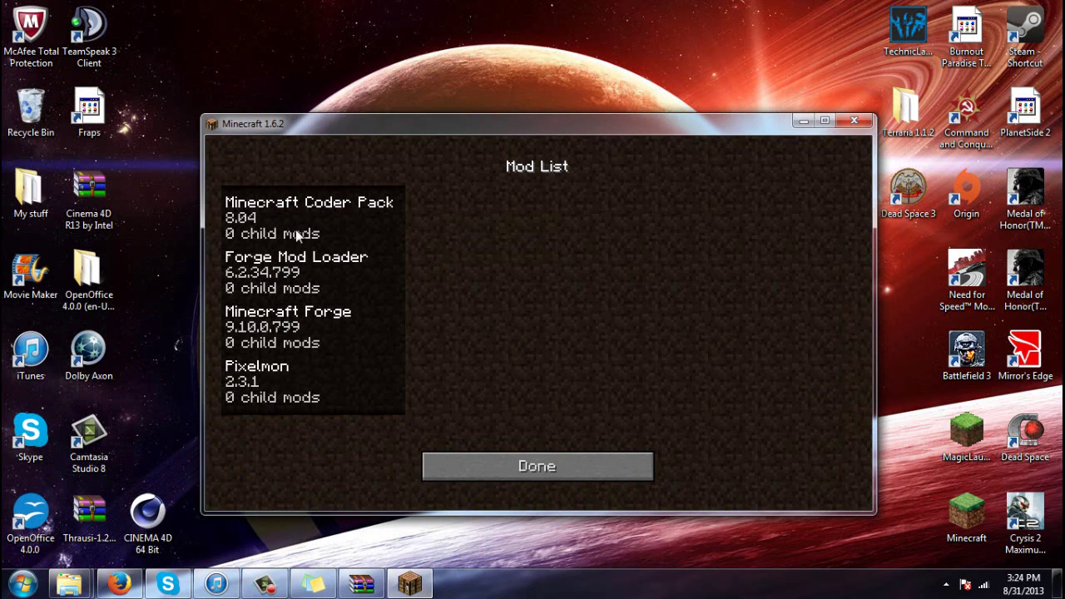
left_click(491, 477)
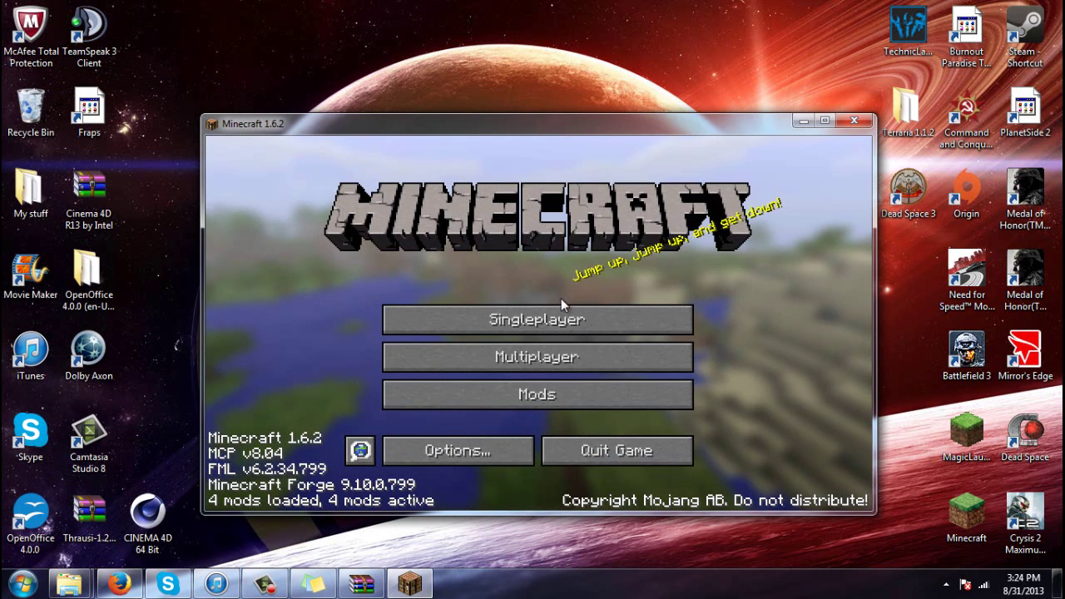
Create a new singleplayer world named New World in Creative game mode
left_click(562, 308)
left_click(589, 444)
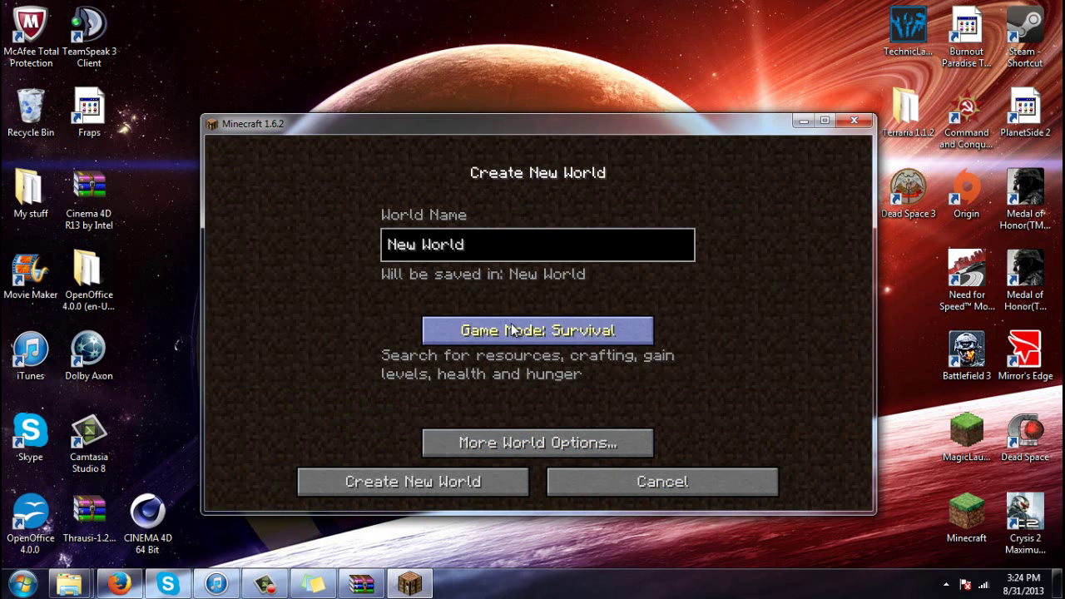
left_click(511, 329)
left_click(512, 337)
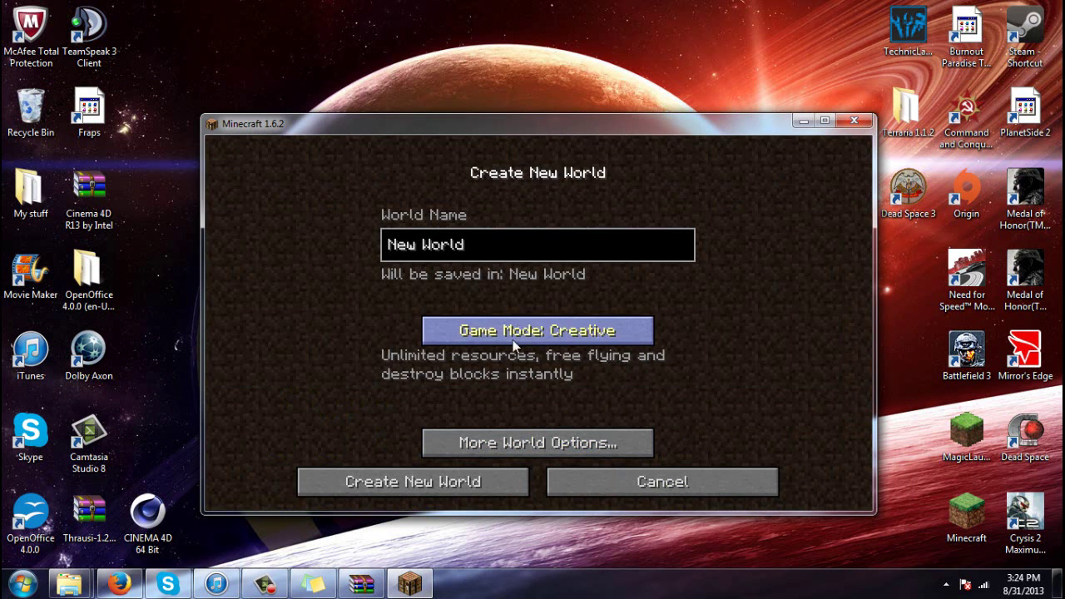
left_click(458, 480)
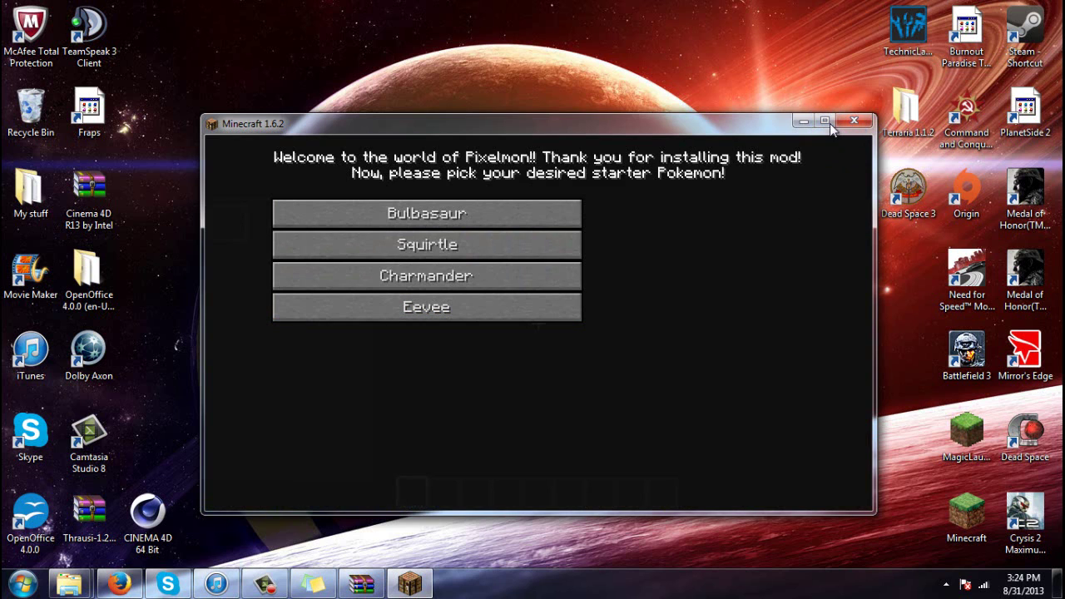
Choose Squirtle as the starter and fly over the snowy forest to a Kadabra
left_click(827, 123)
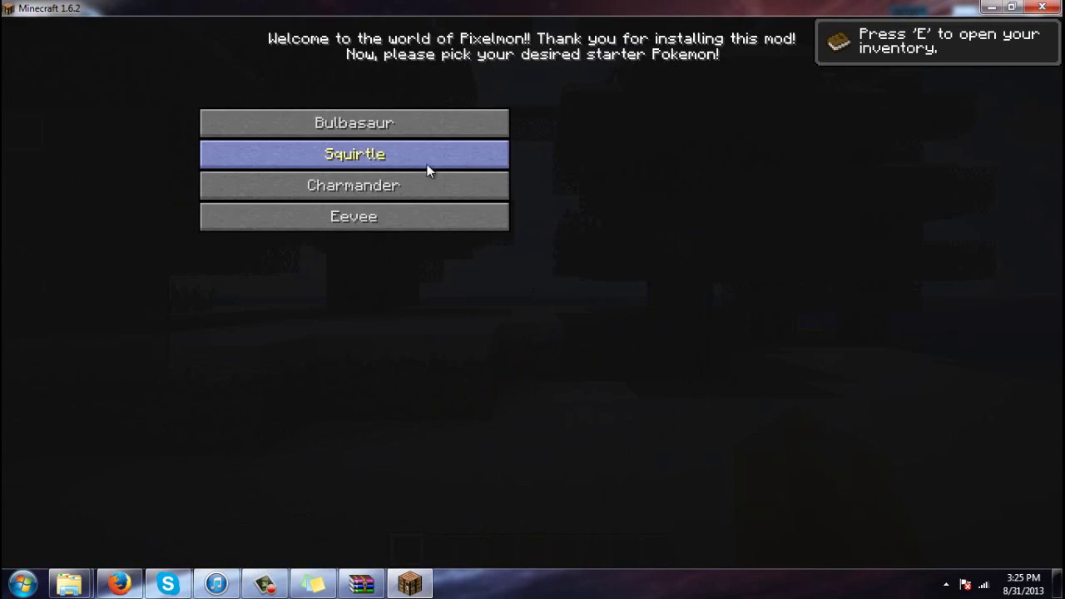
left_click(428, 161)
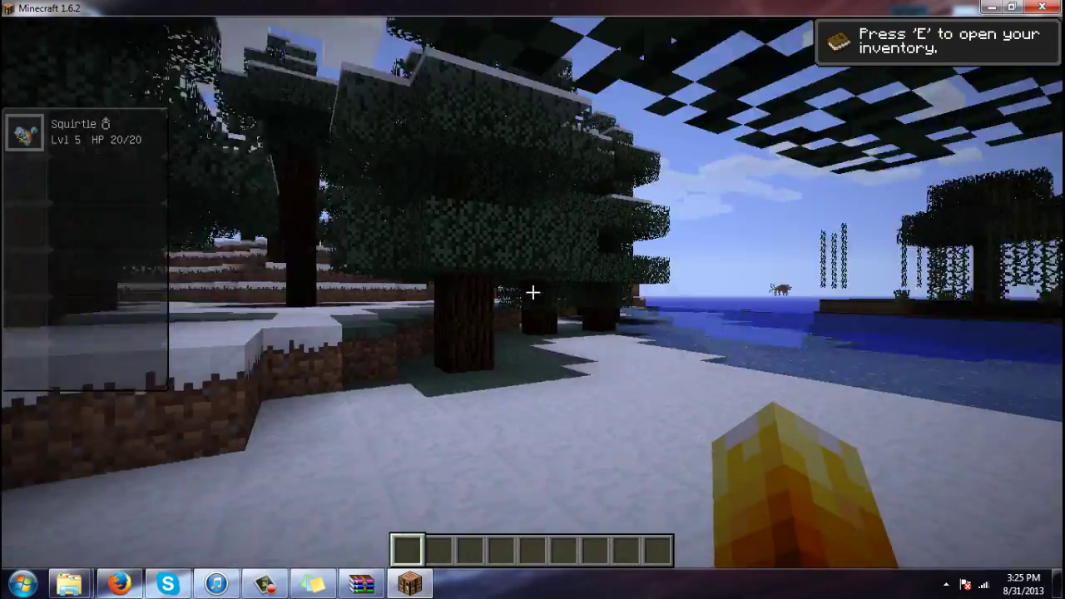
key("w")
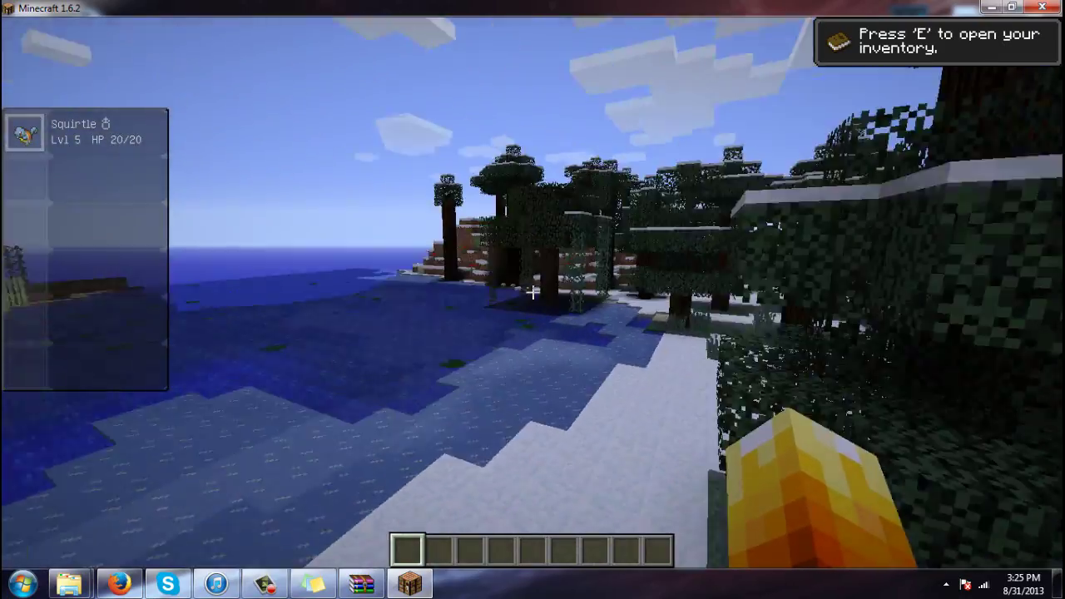
key("space")
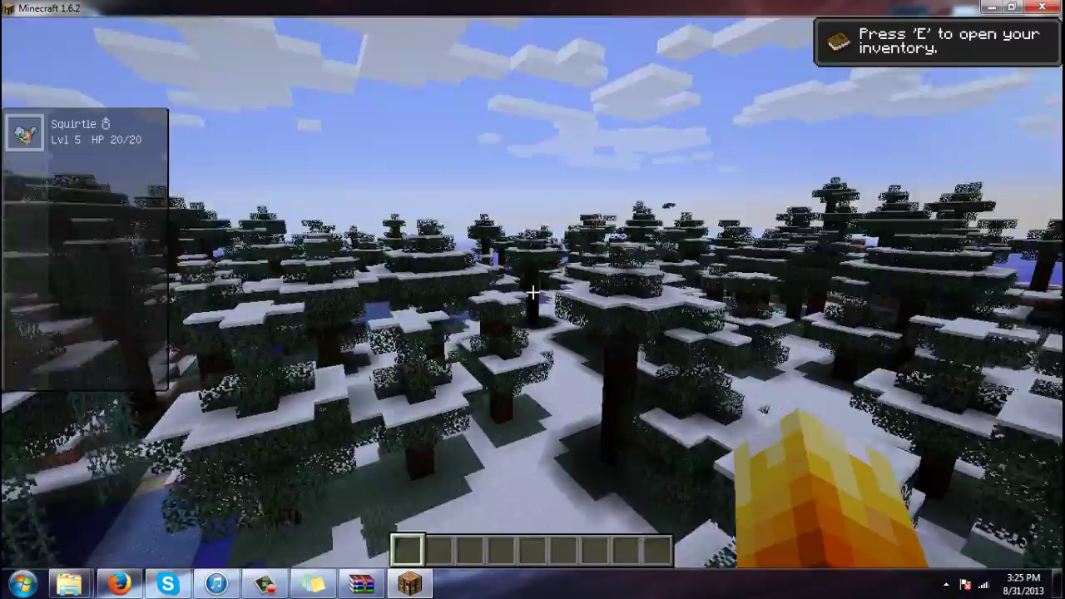
key("w")
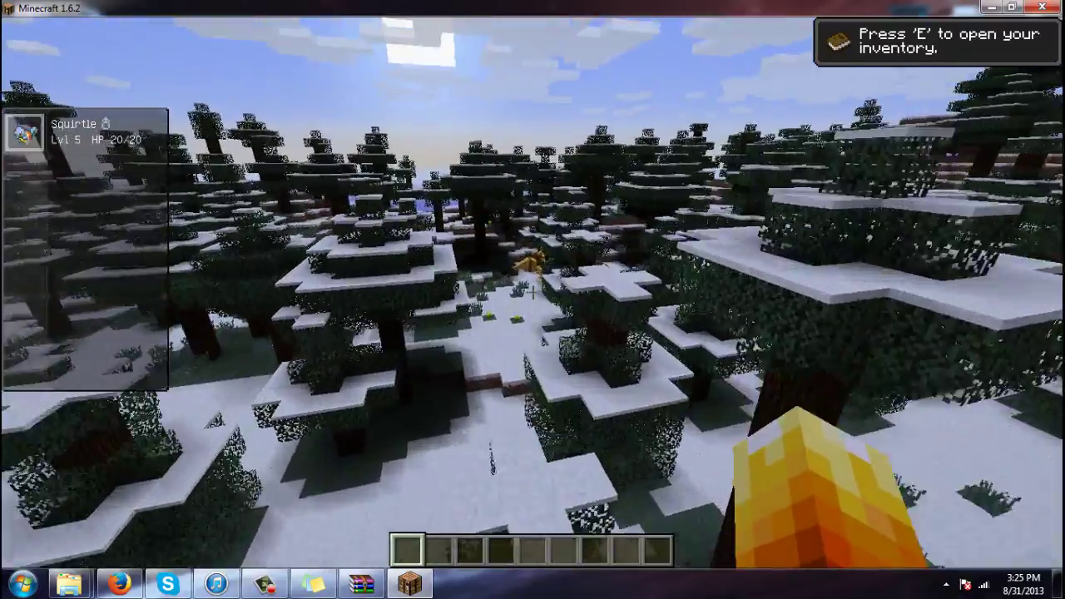
key("w")
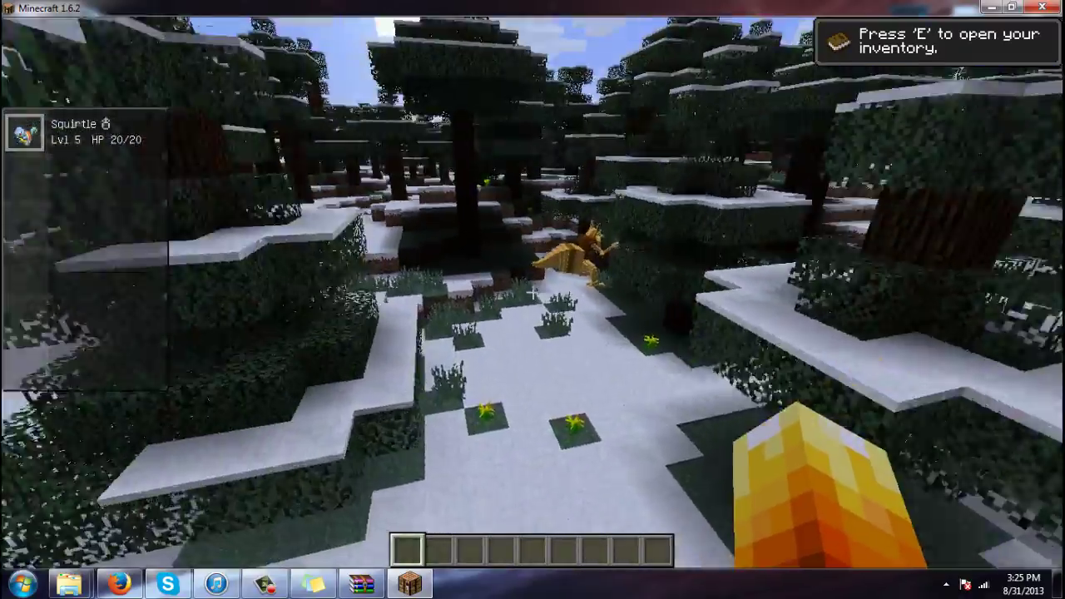
key("w")
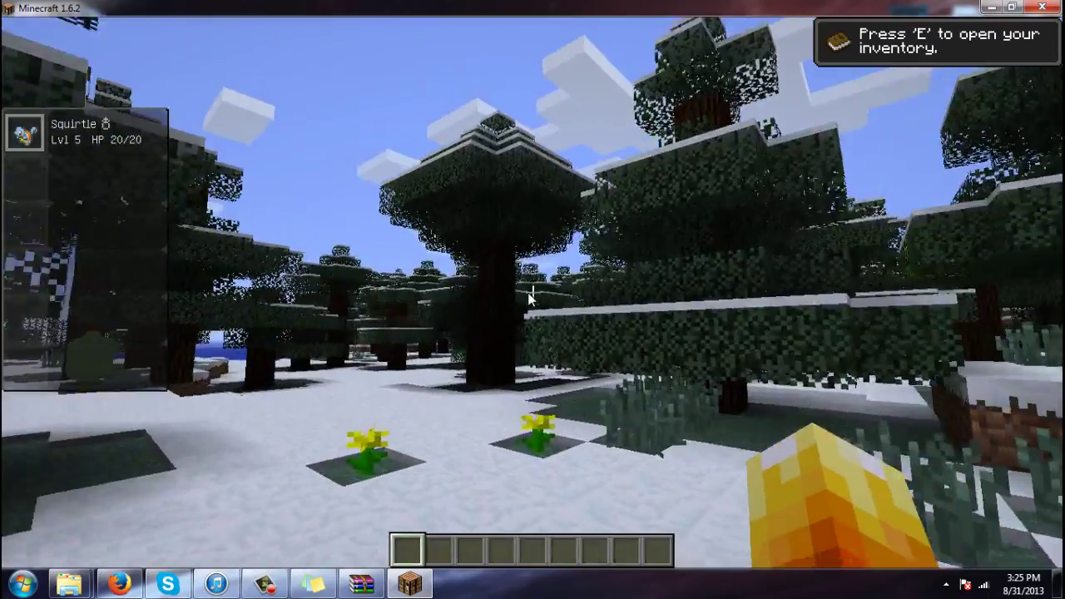
Save and quit to the title screen, then close the Minecraft window
key("Escape")
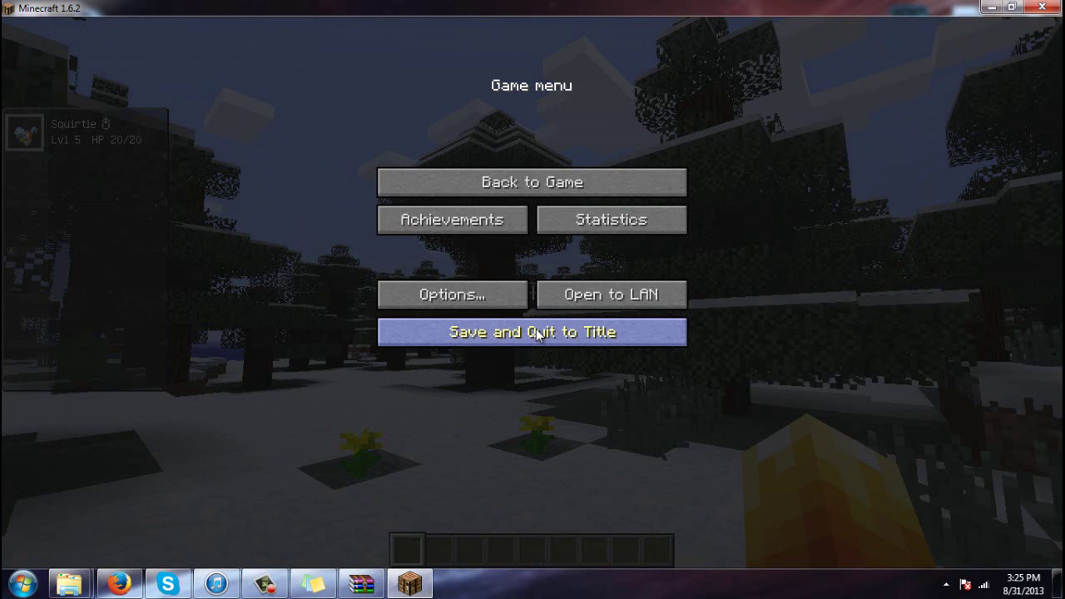
left_click(536, 332)
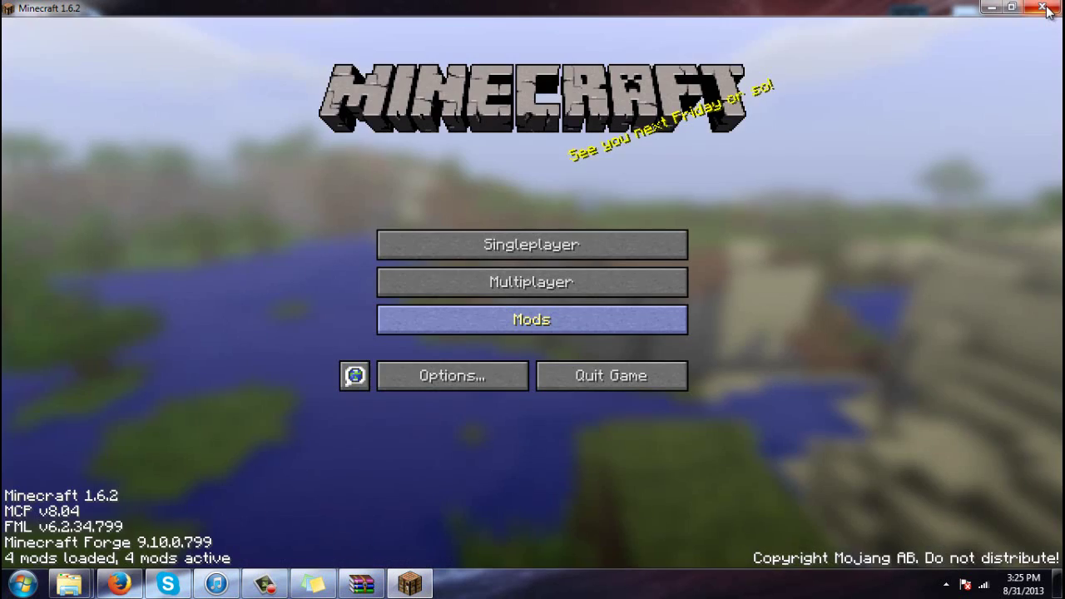
left_click(1043, 8)
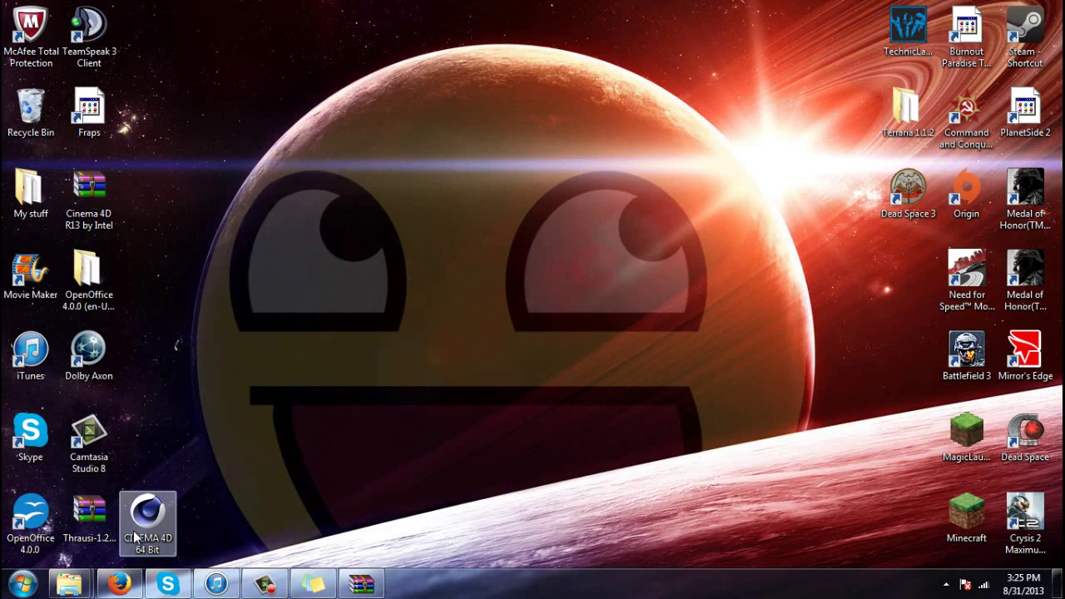
Open Magic Launcher 1.1.7 from its desktop shortcut and enter the account username
left_click(979, 449)
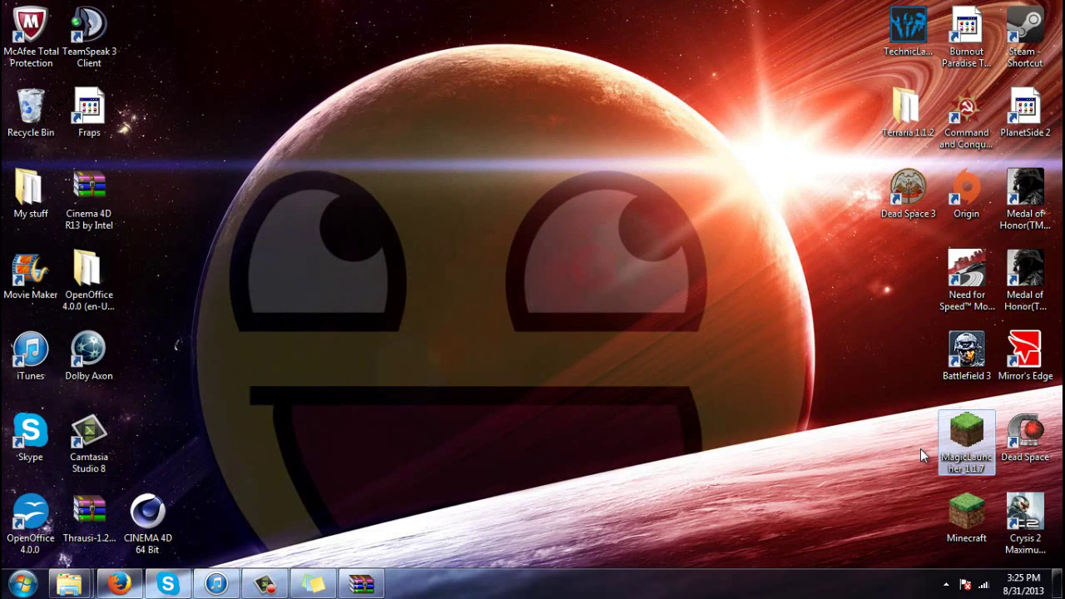
double_click(984, 449)
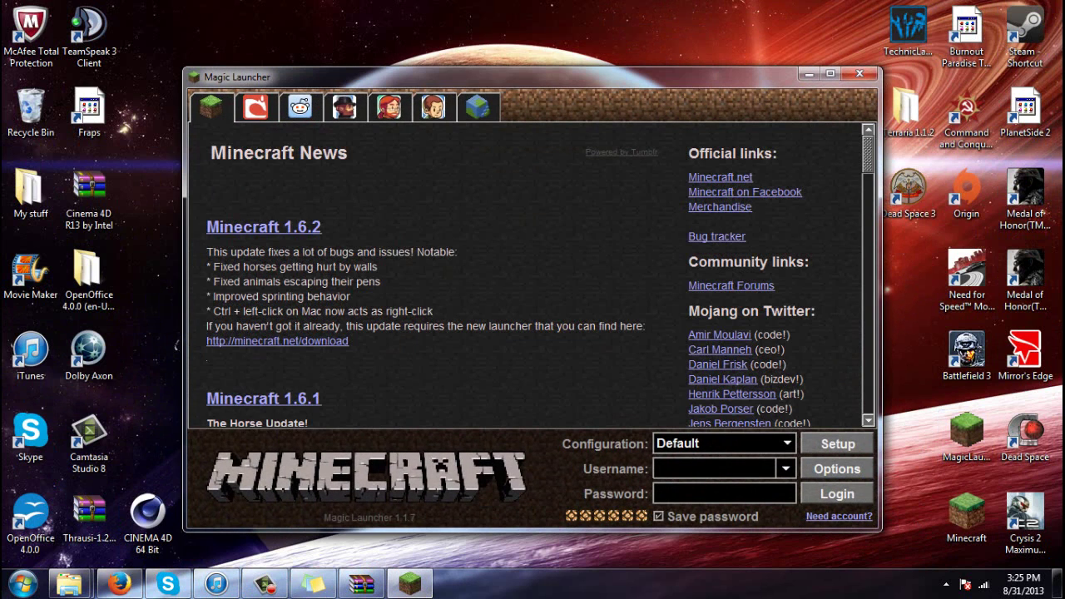
type("demonater89")
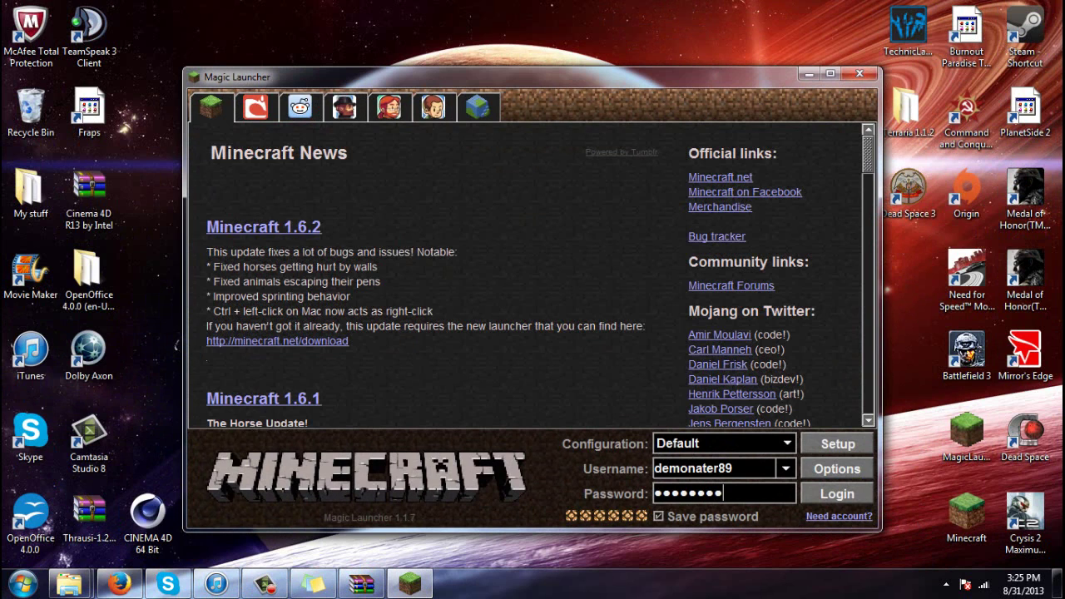
Set the Default configuration to 1.6.2-Forge9.10.0.799 with launch parameter -Dfml.ignorePatchDiscrepancies=true
left_click(839, 444)
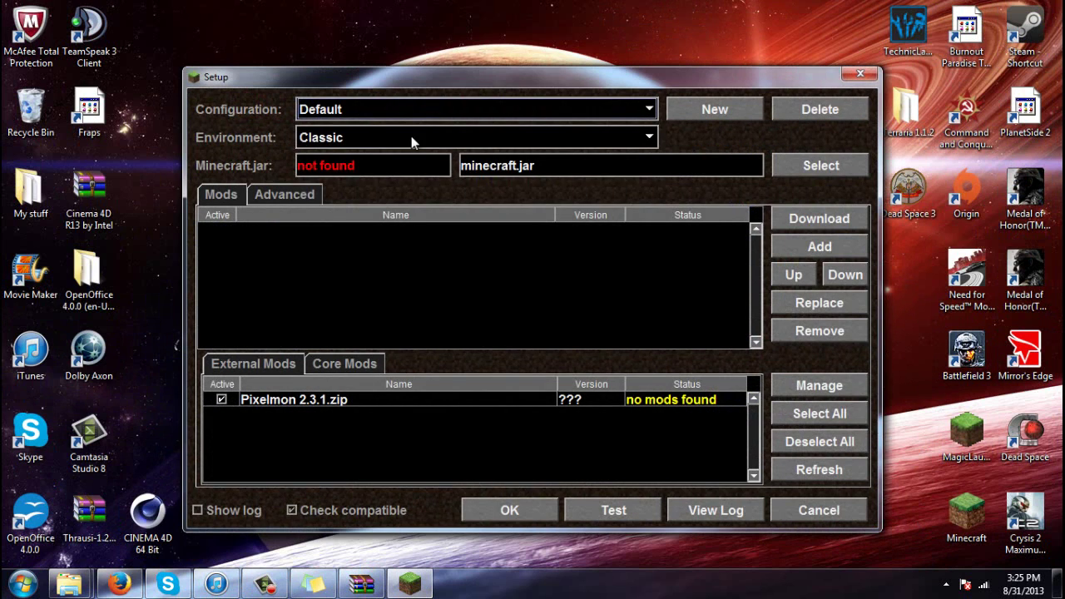
left_click(411, 138)
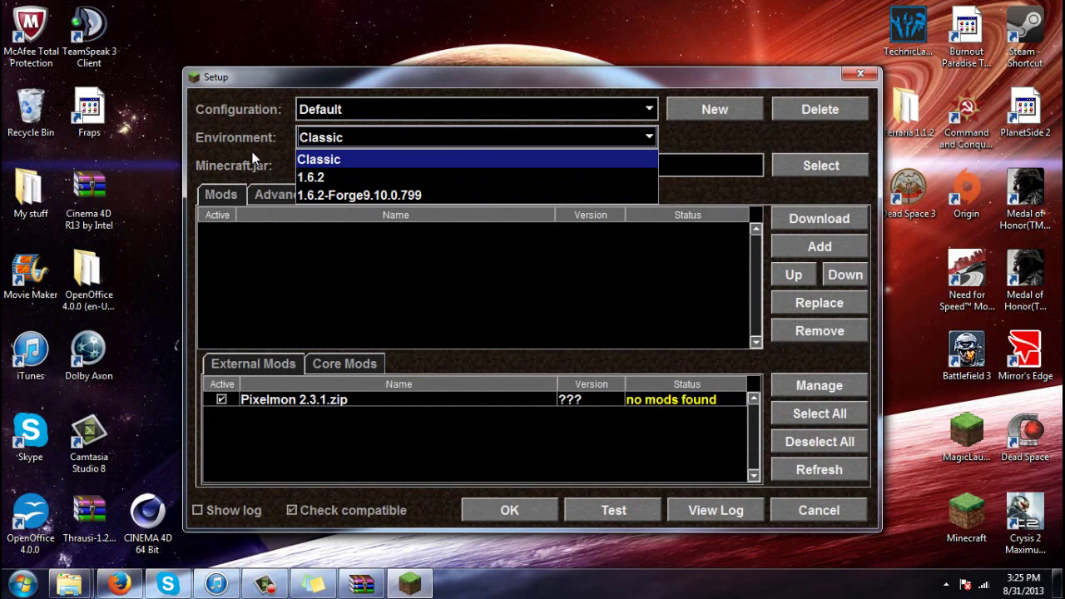
left_click(334, 197)
left_click(308, 193)
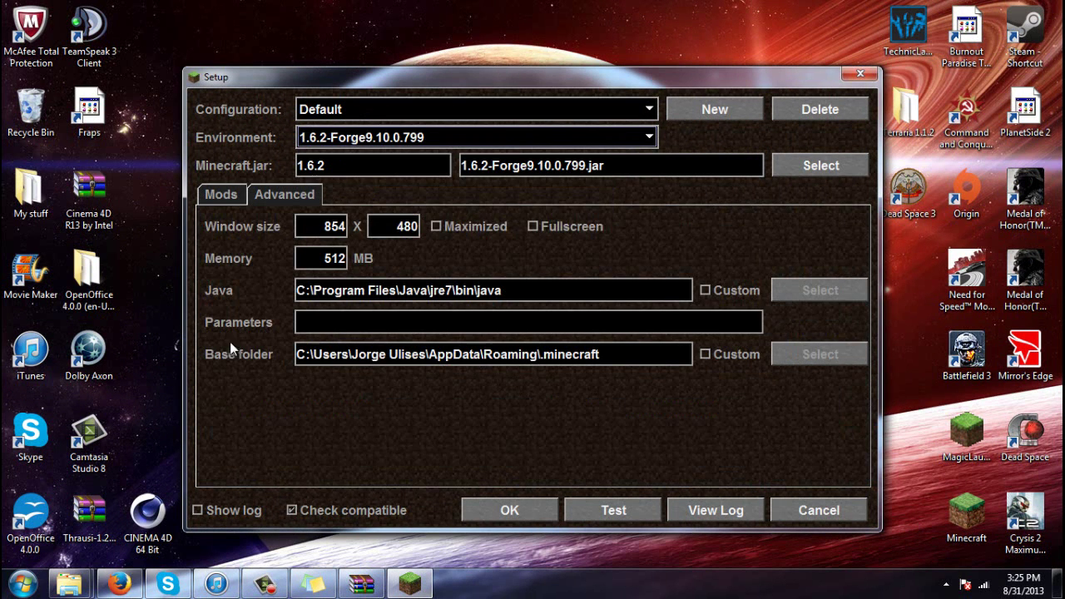
left_click(308, 325)
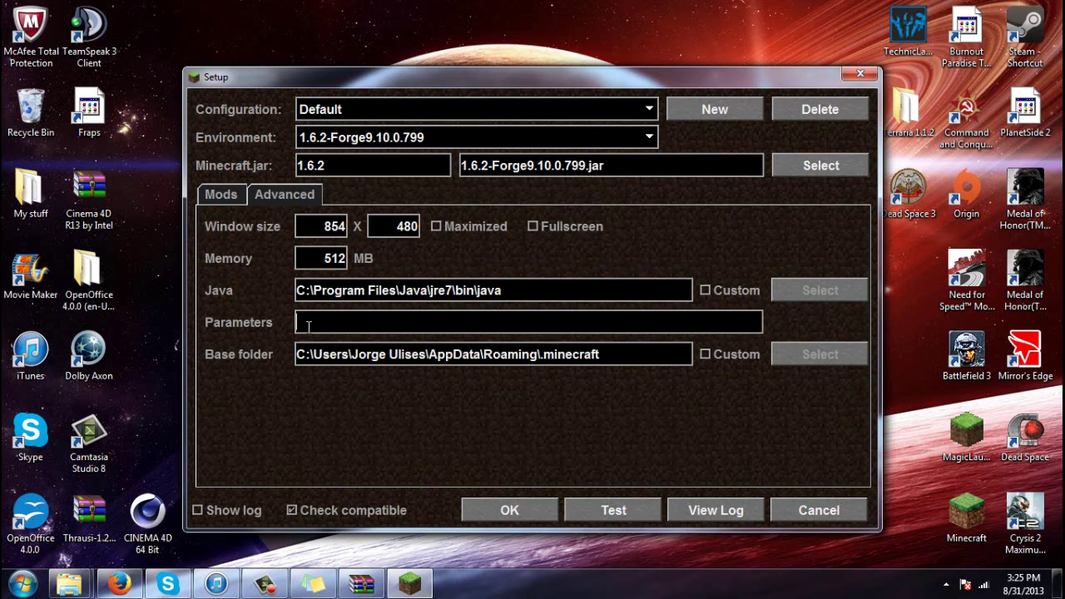
type("-Dfml.ignorePatchDiscrepancies=true")
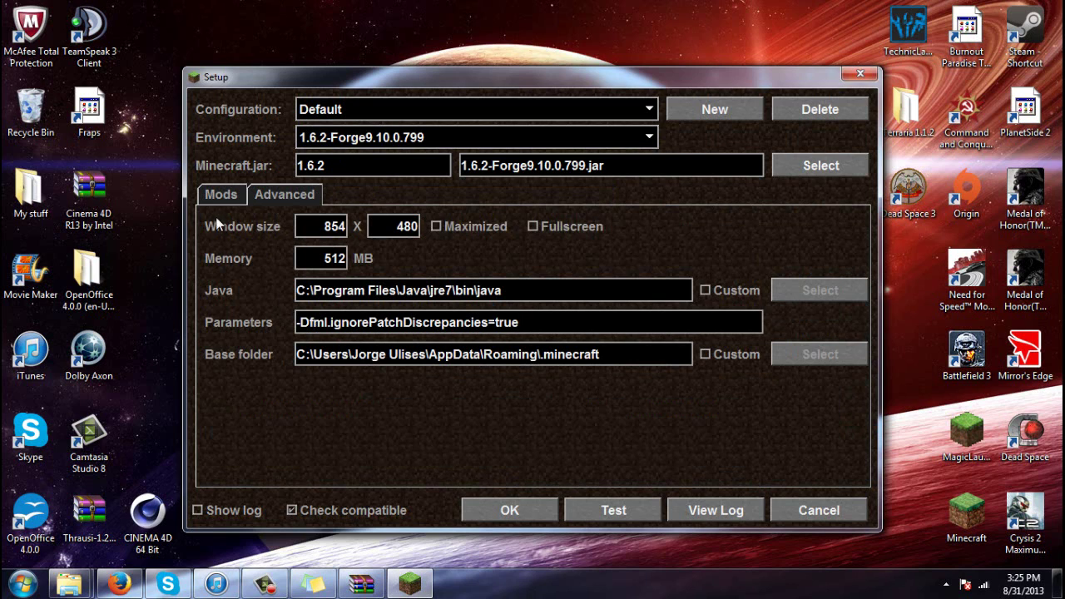
left_click(227, 194)
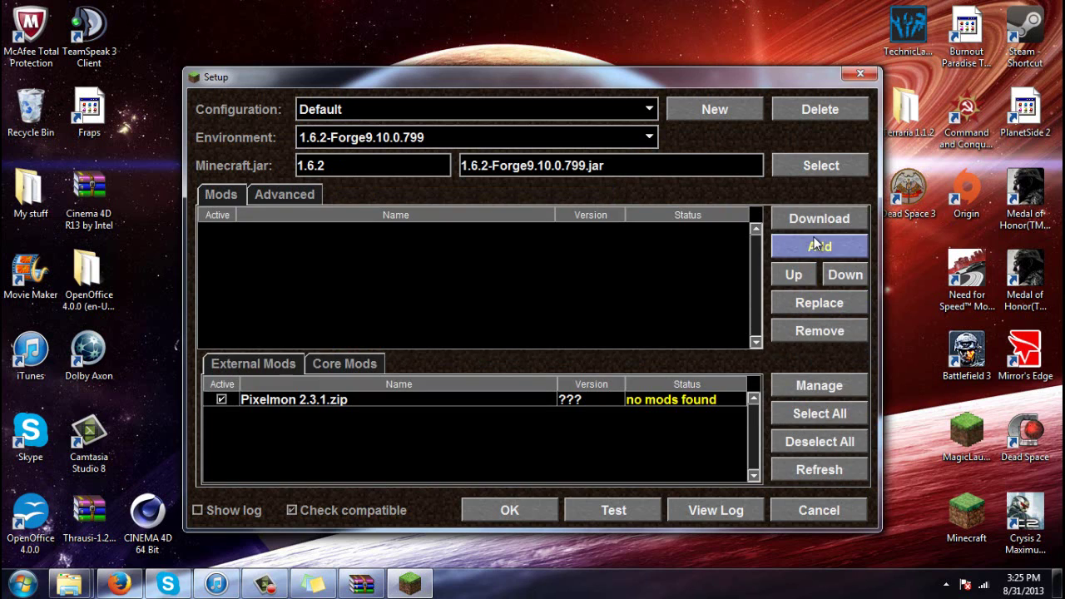
Save the configuration, reopen mod setup and start adding a new mod file
left_click(532, 507)
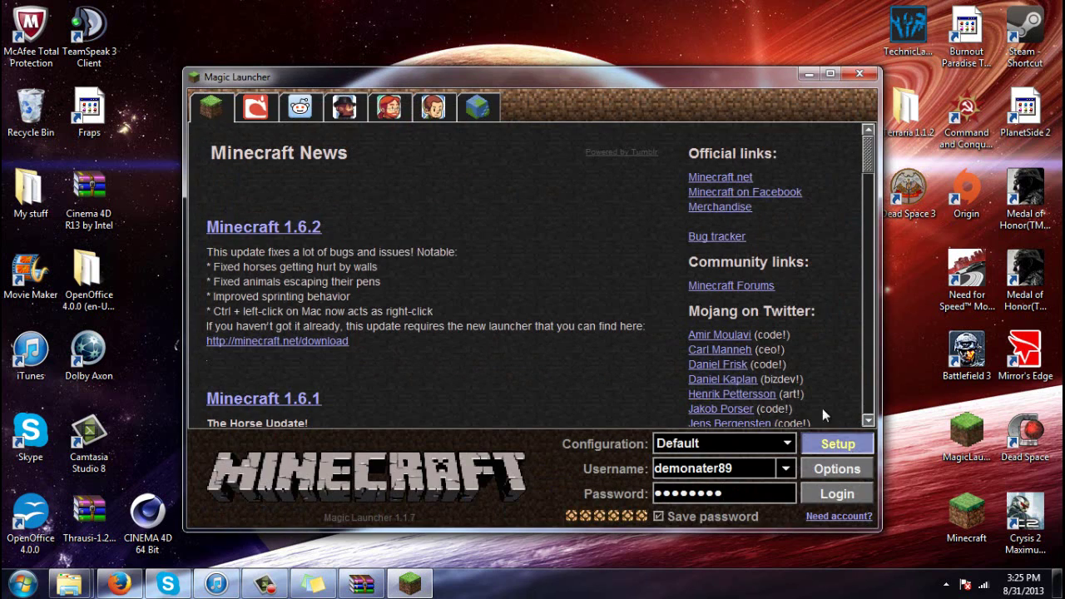
left_click(832, 443)
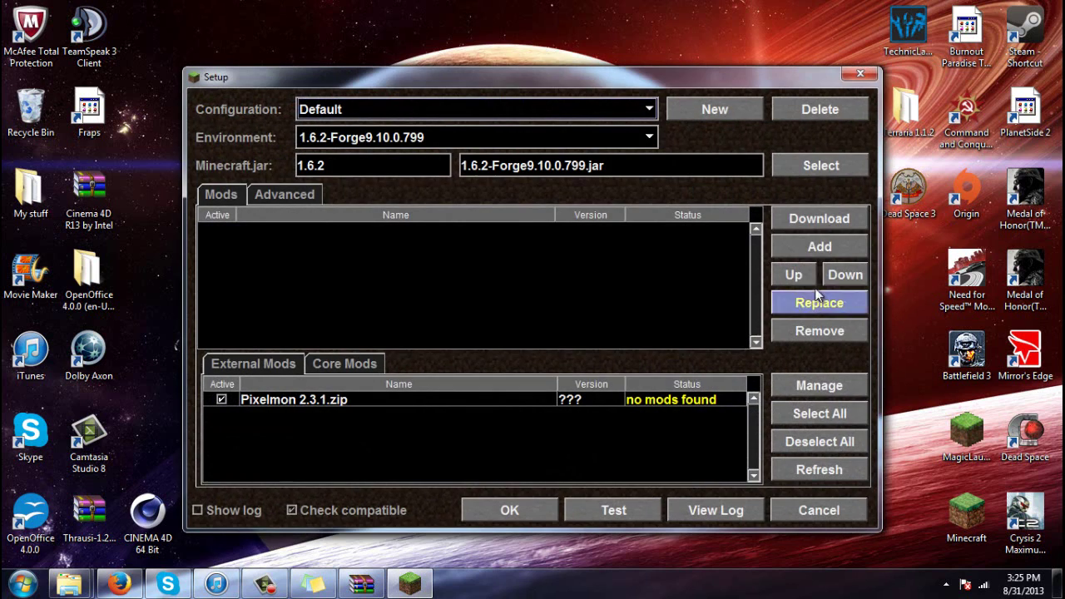
left_click(822, 248)
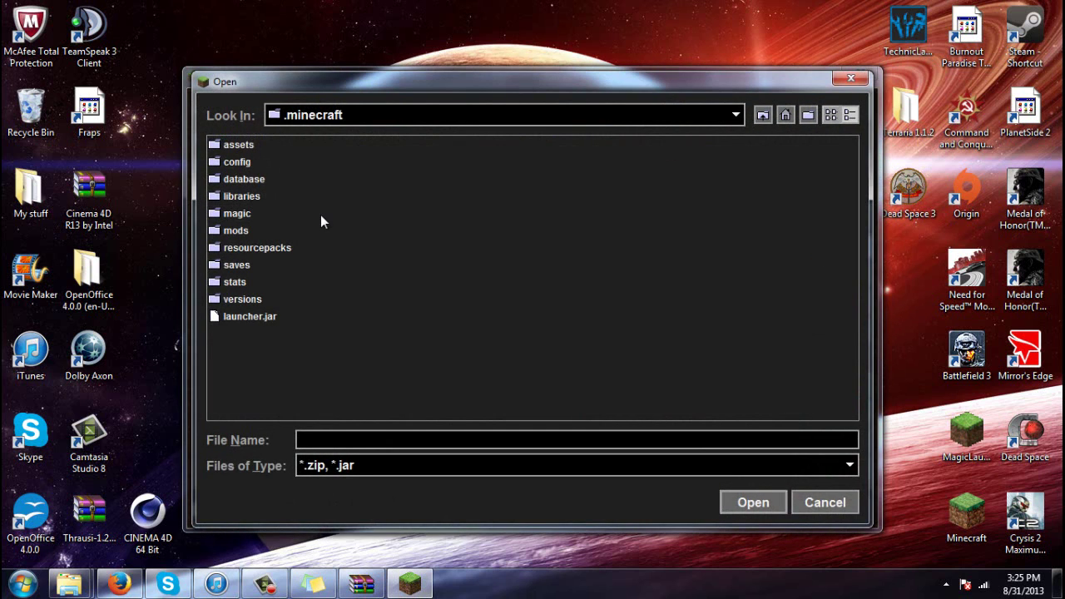
double_click(236, 236)
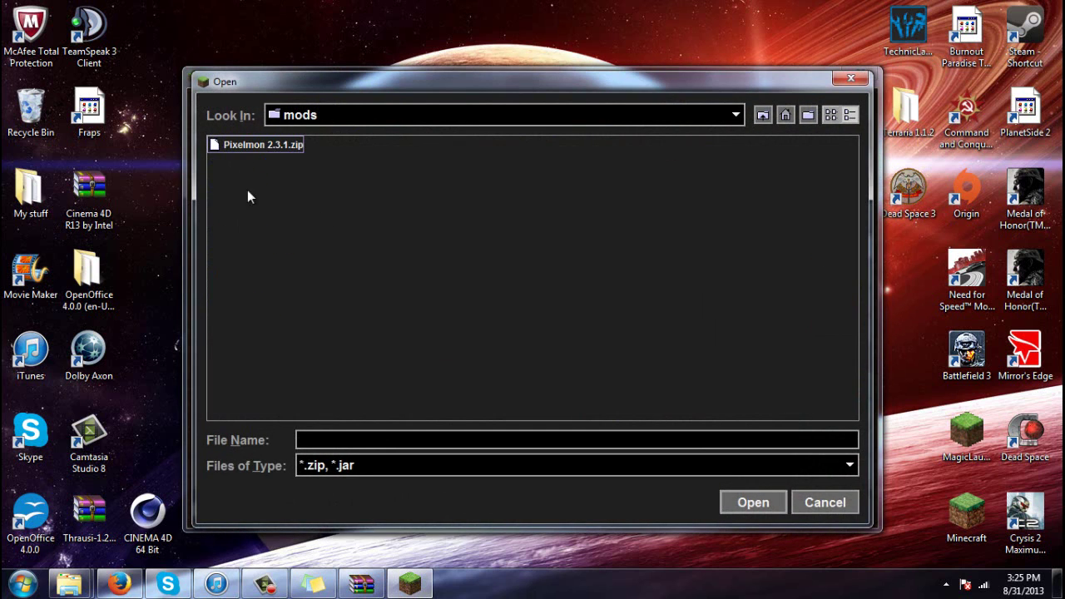
left_click(736, 115)
left_click(338, 271)
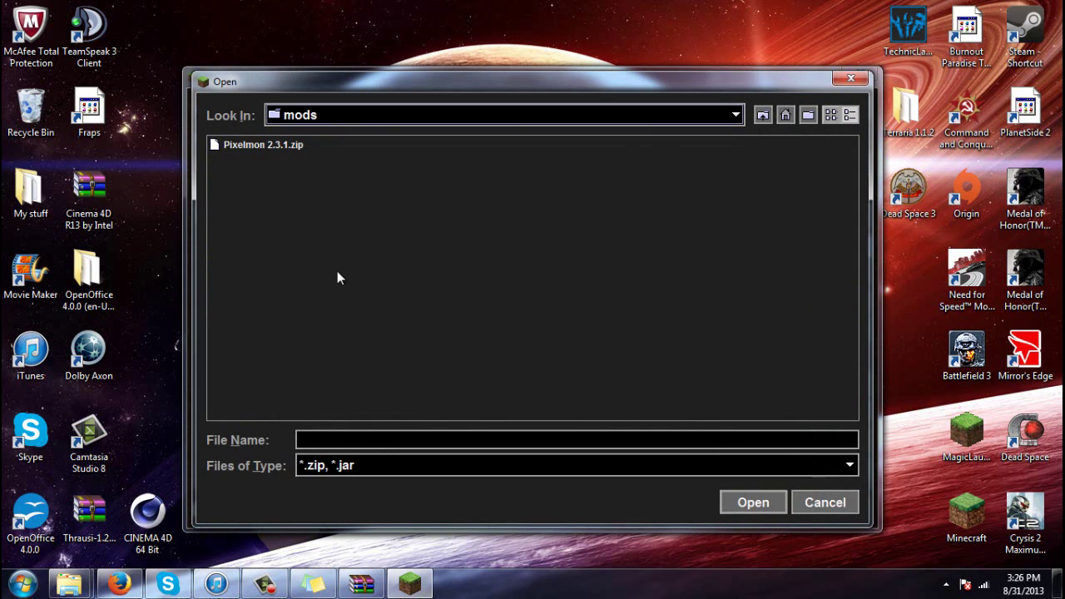
left_click(636, 117)
Browse to Desktop > My stuff > mod folder > mods 2 and add Timber! (1.6.2).zip
scroll(407, 201, "up", 3)
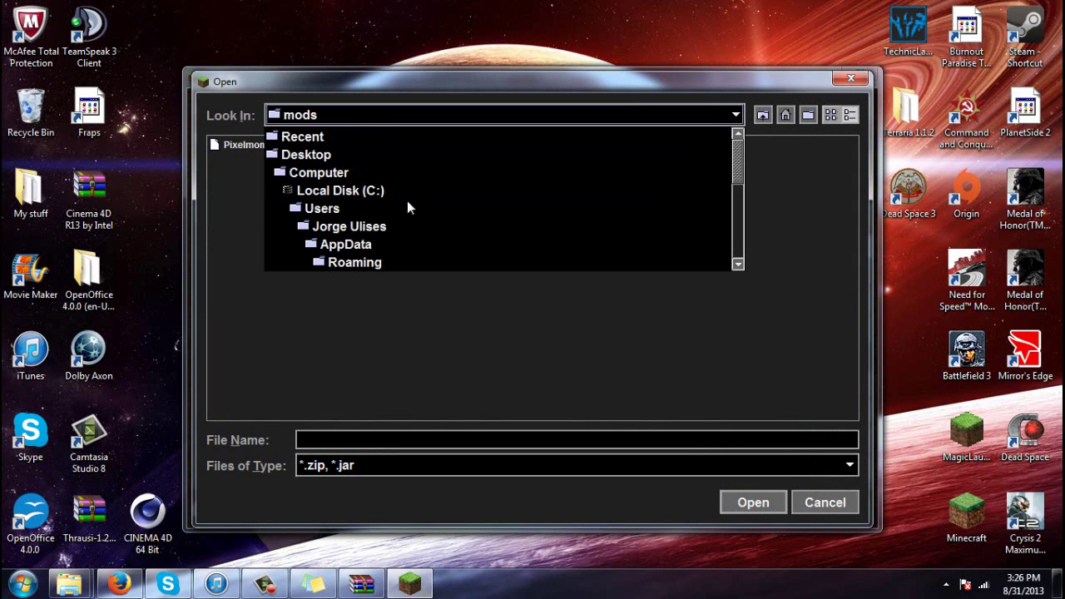
left_click(338, 156)
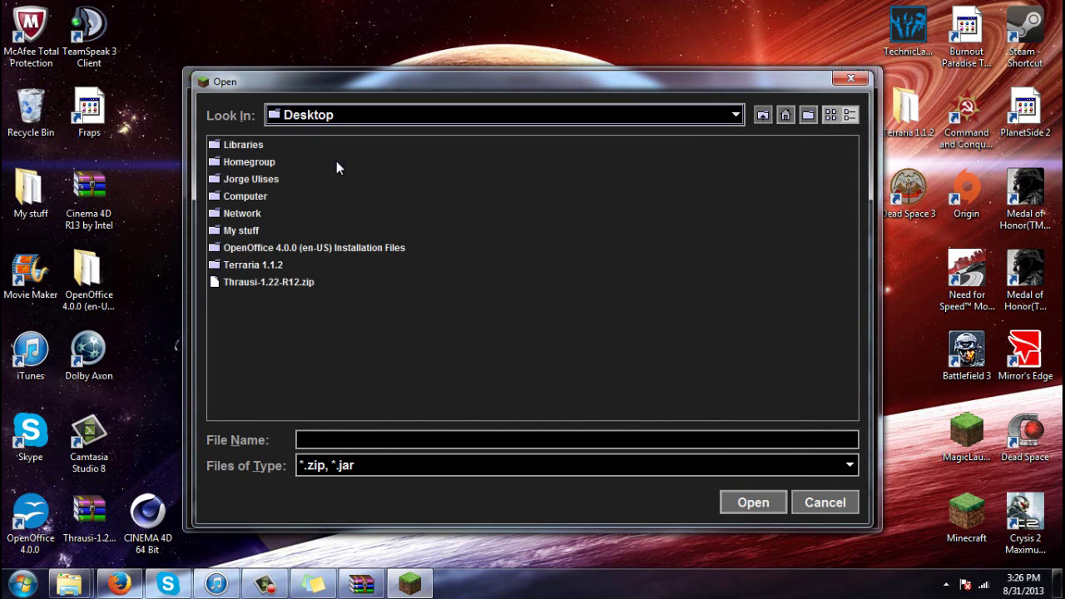
double_click(247, 233)
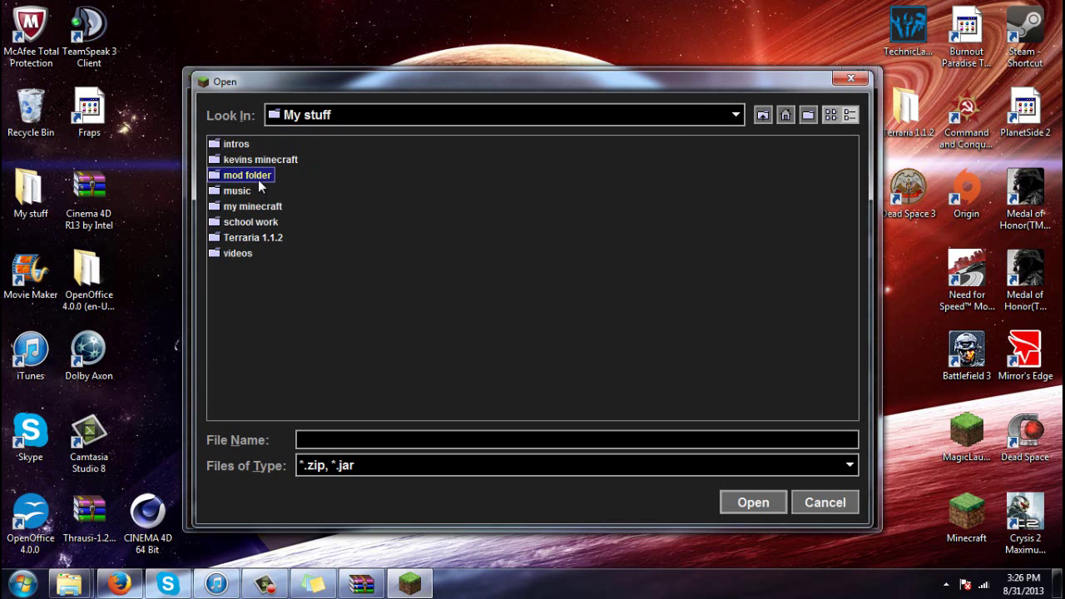
double_click(247, 175)
double_click(239, 167)
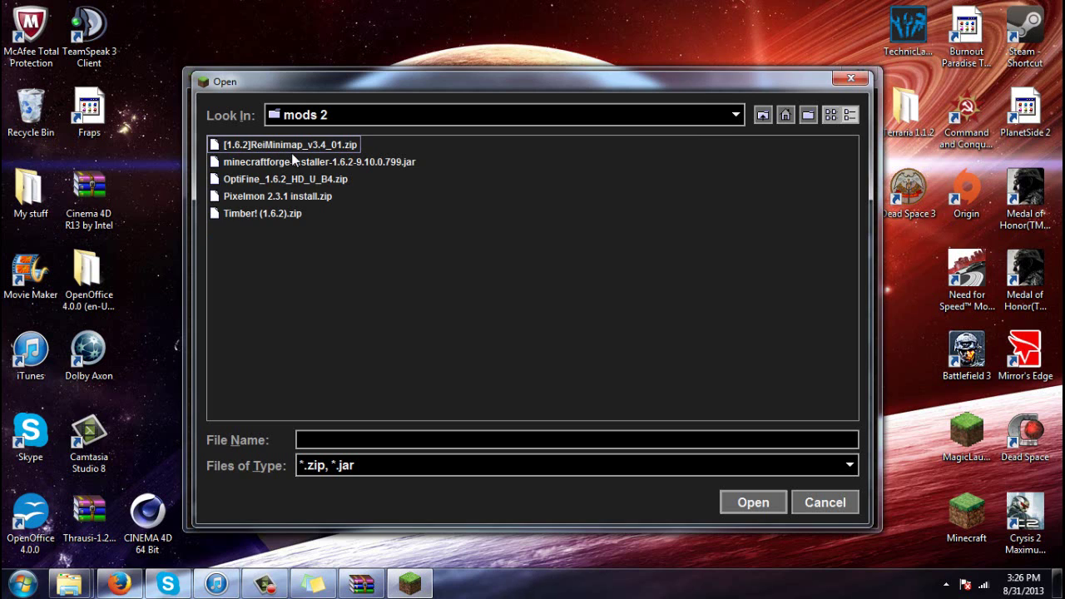
left_click(237, 220)
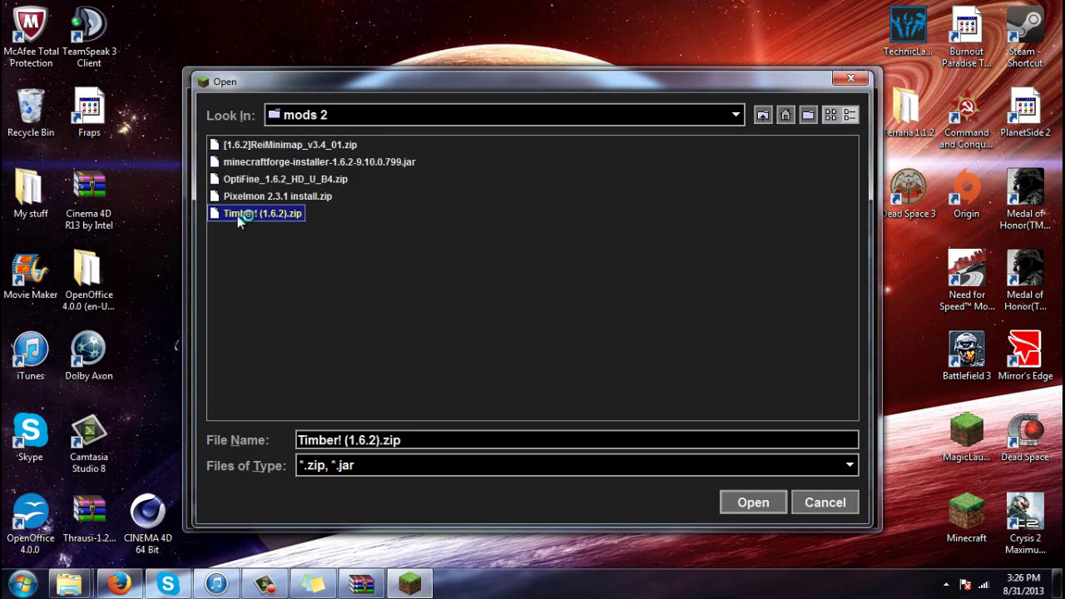
left_click(237, 215)
left_click(302, 221)
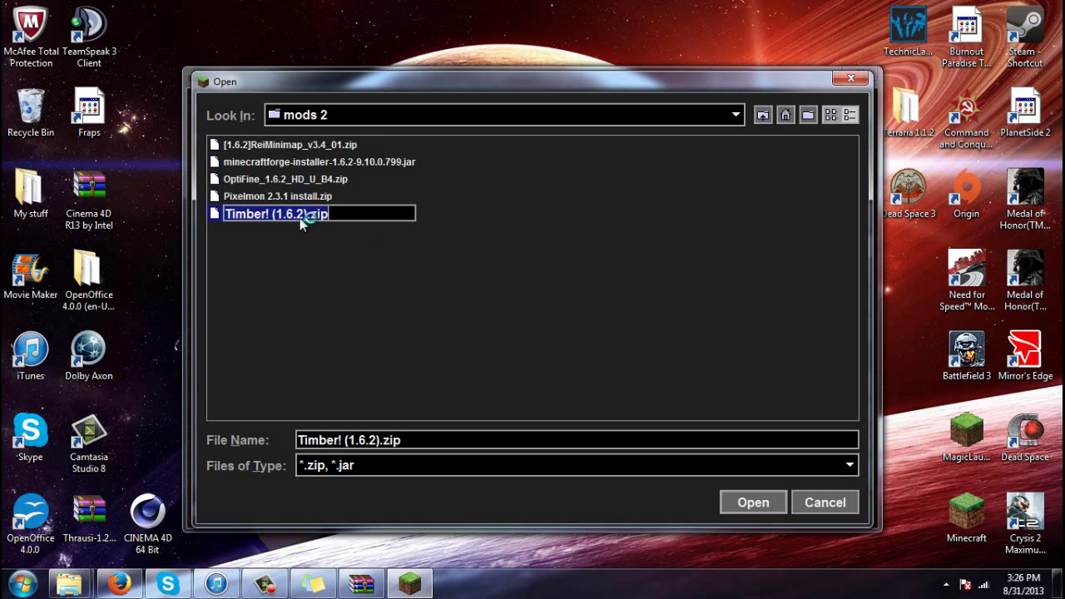
left_click(752, 502)
Save the mod setup and log in to launch Minecraft 1.6.2
left_click(509, 510)
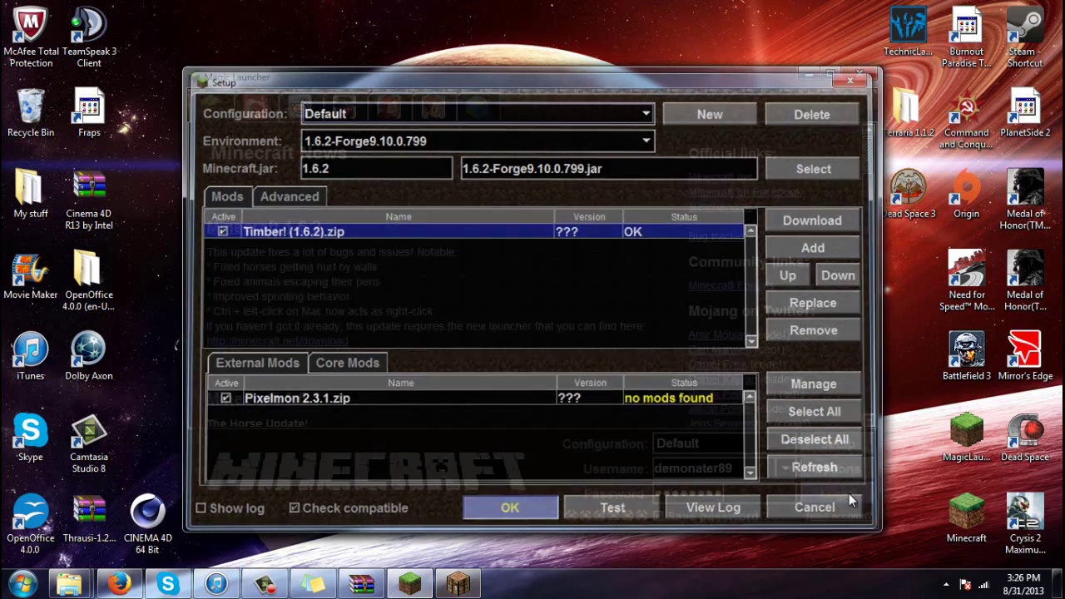
left_click(836, 494)
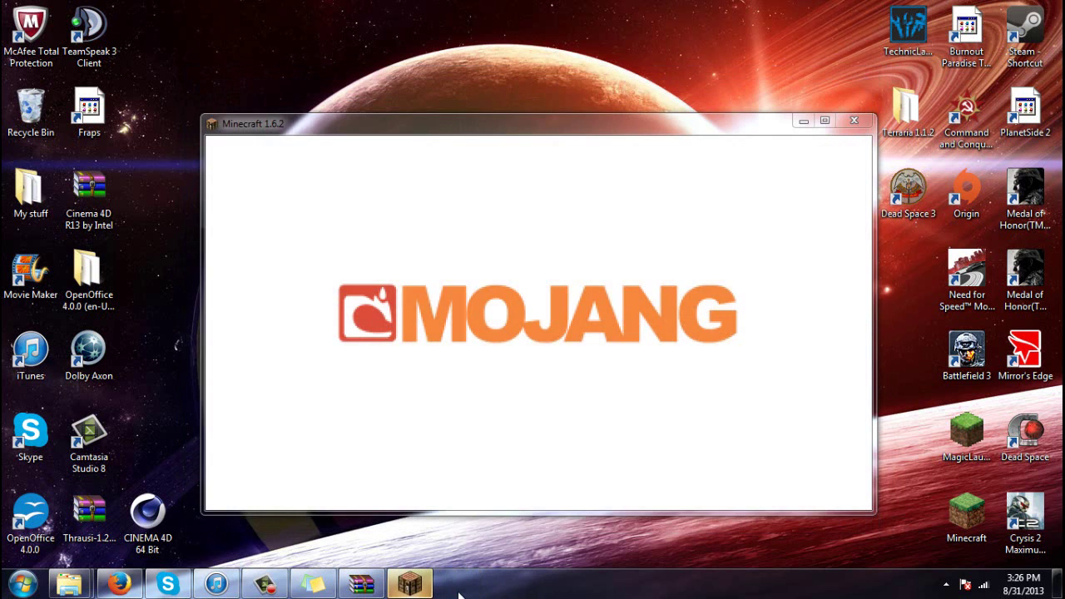
mouse_move(416, 592)
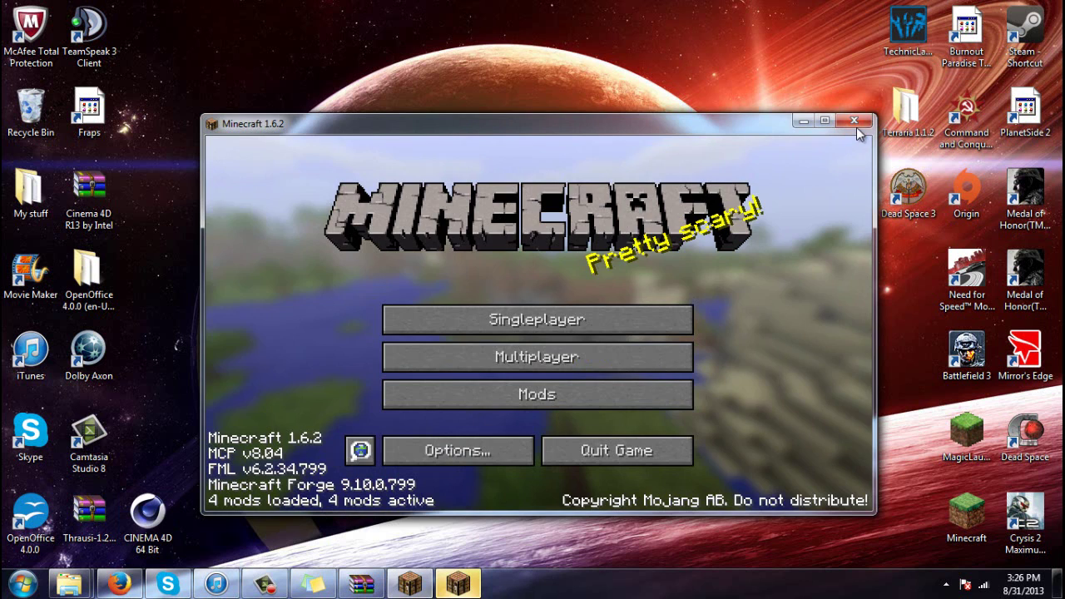
left_click(416, 587)
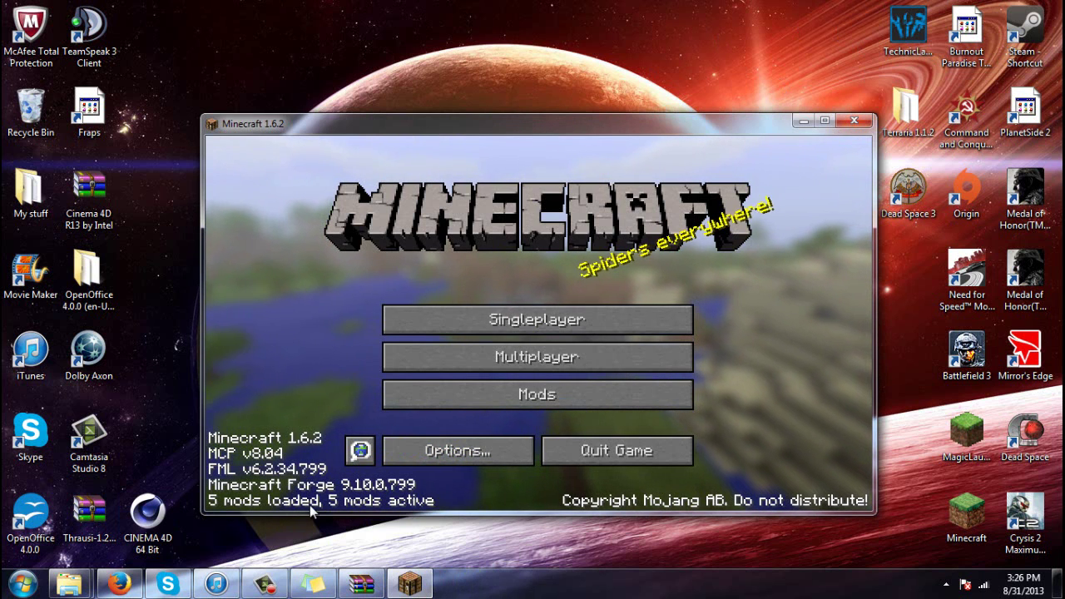
Check the Mods list: 5 mods loaded and active, including Timber! 1.6.2 and Pixelmon 2.3.1
left_click(456, 450)
left_click(478, 475)
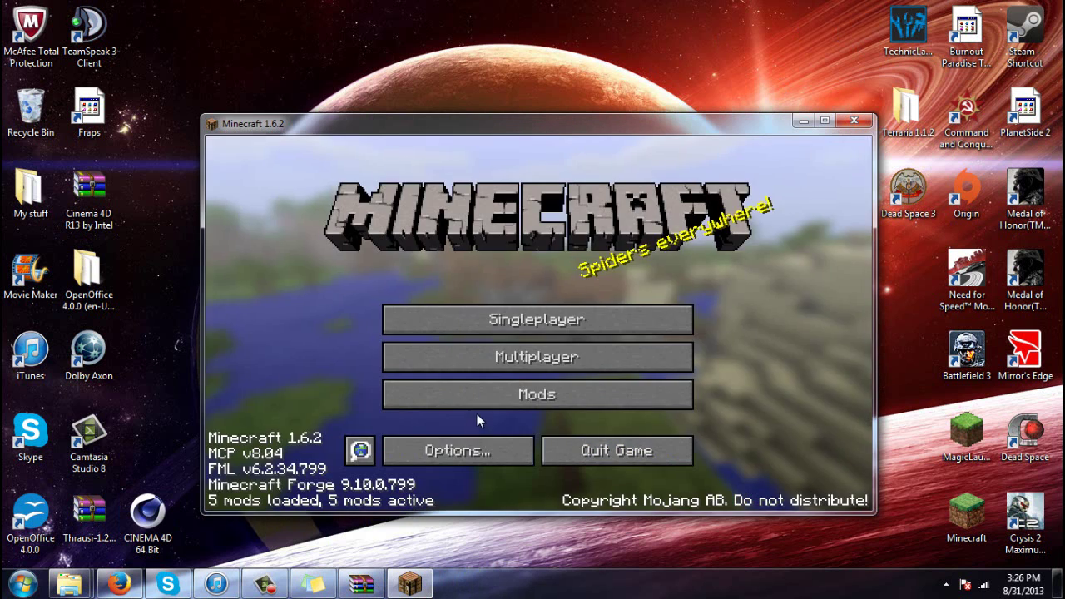
left_click(444, 399)
scroll(303, 373, "down", 2)
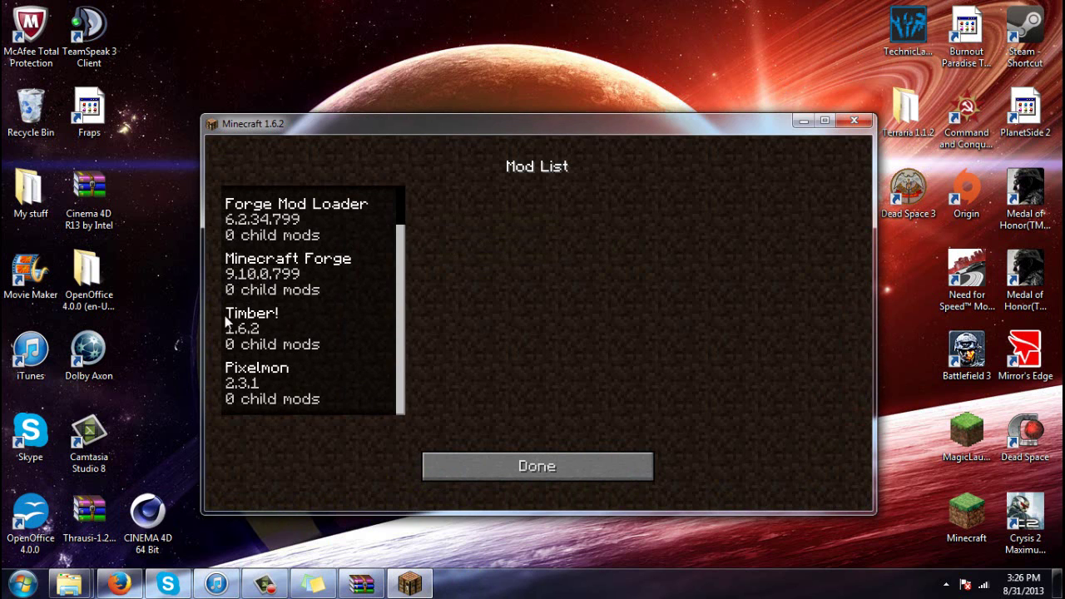
left_click(584, 475)
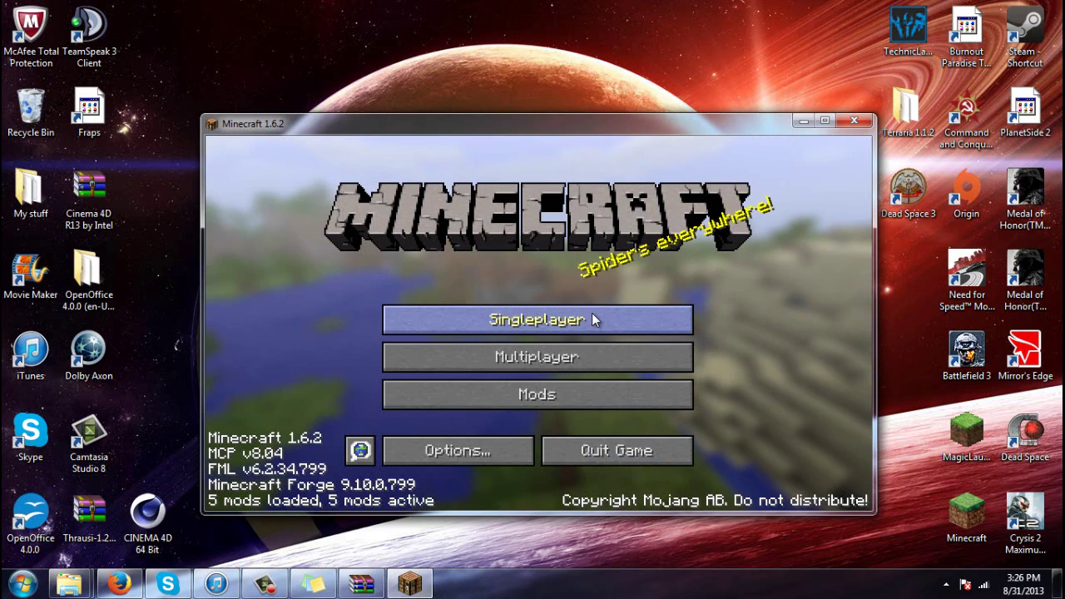
Close Minecraft, restart Magic Launcher and reopen the mod setup
left_click(856, 123)
left_click(952, 450)
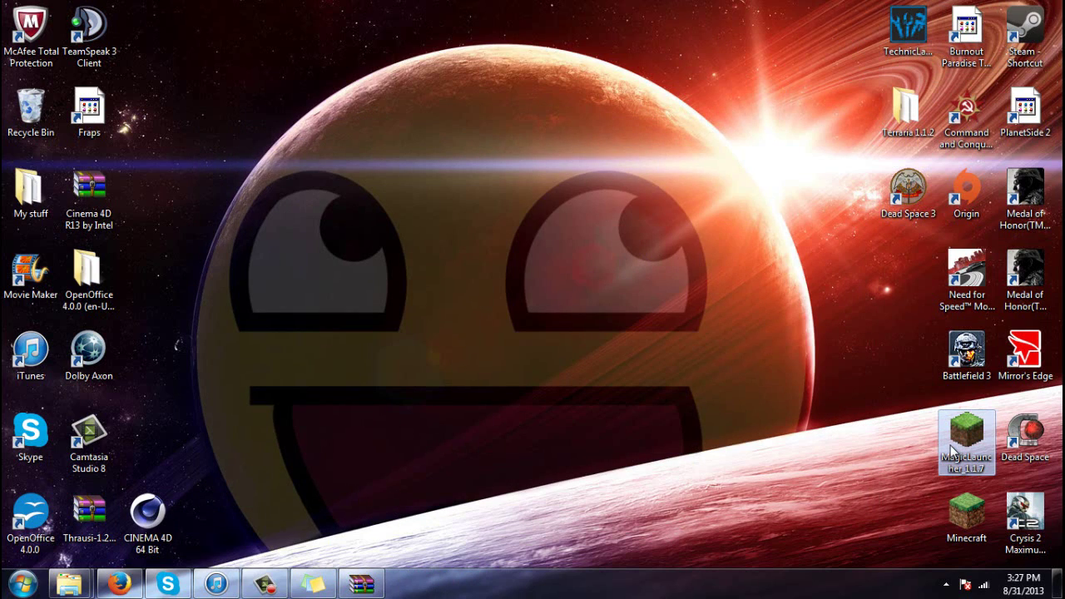
double_click(952, 449)
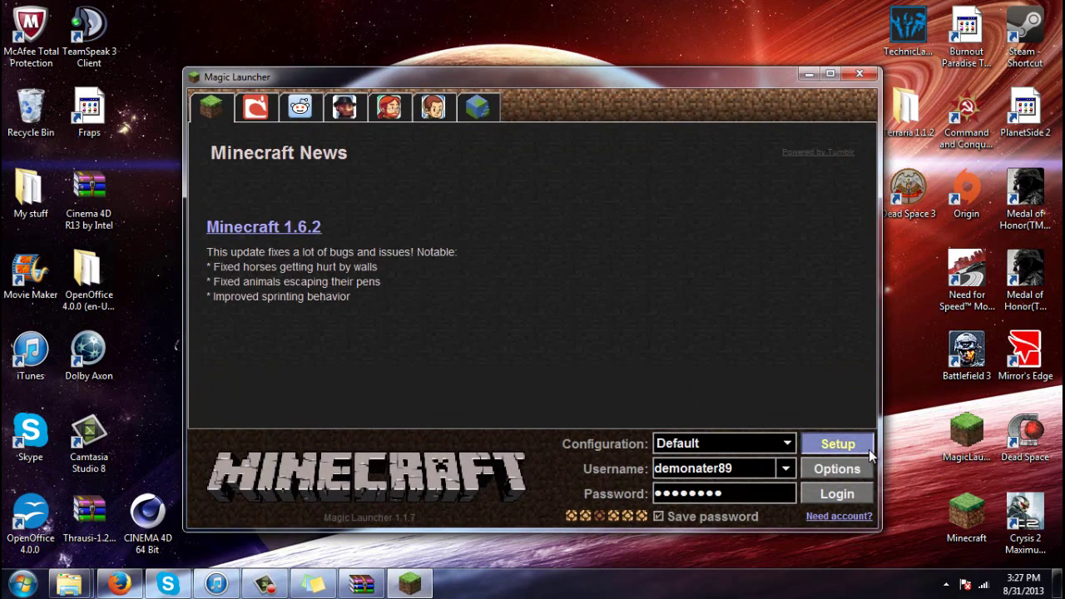
left_click(866, 447)
Add the ReiMinimap v3.4_01 zip as a mod
left_click(814, 253)
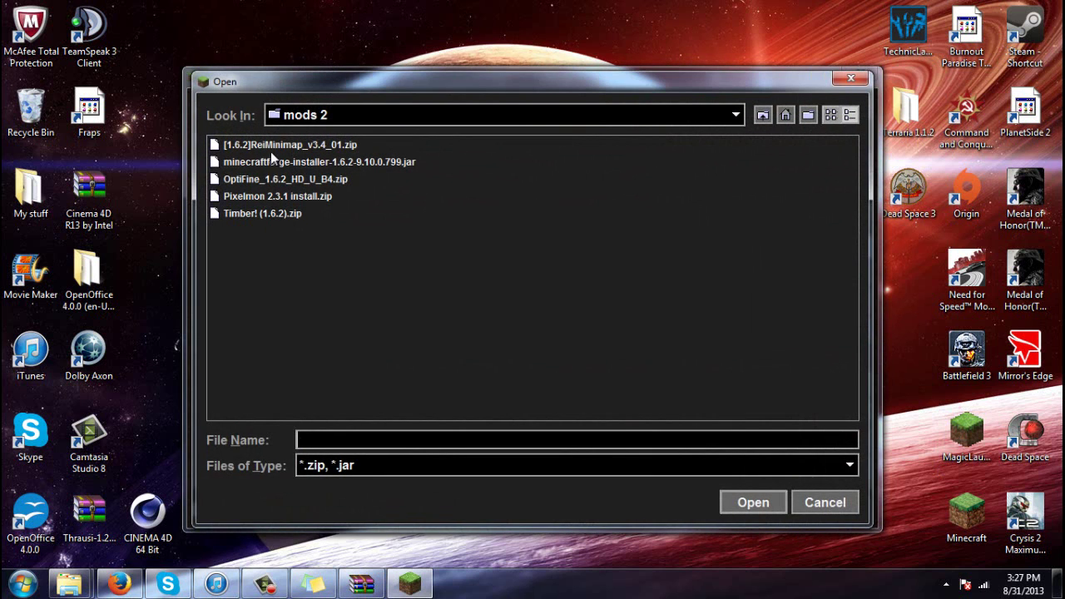
double_click(291, 146)
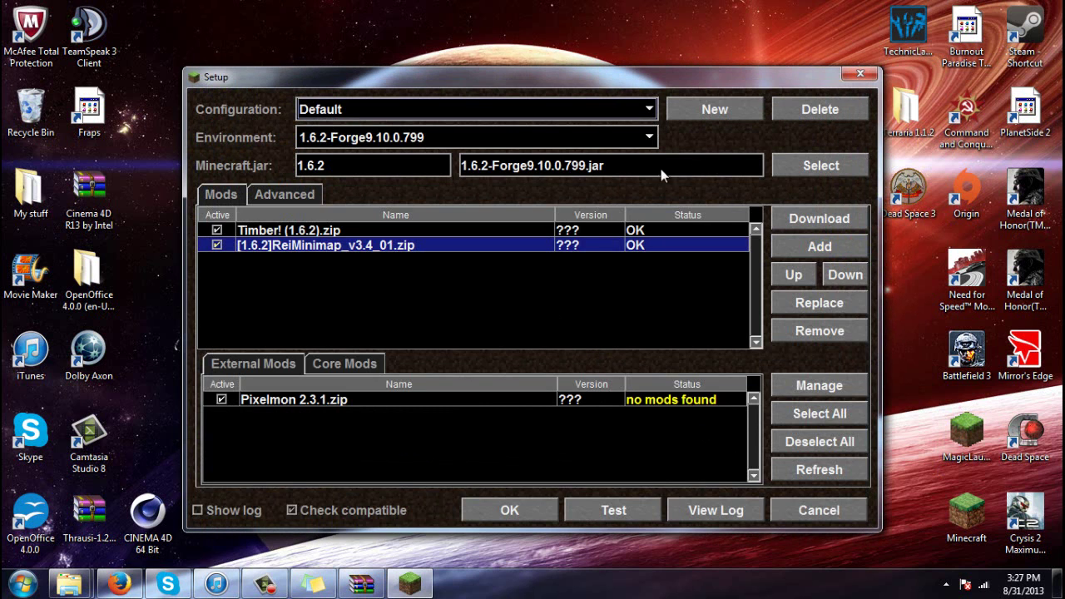
left_click(303, 201)
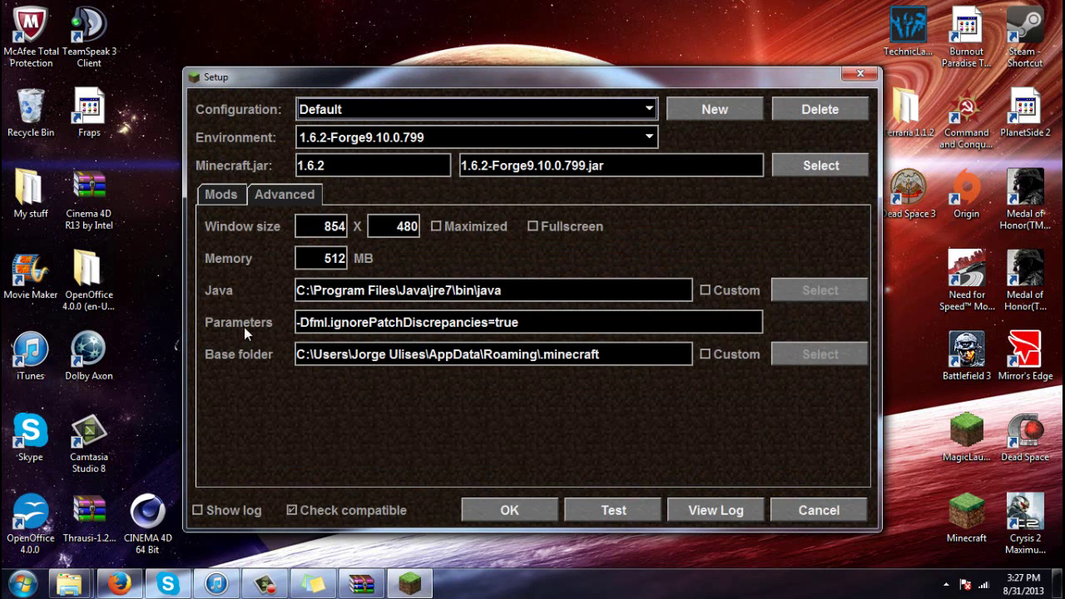
left_click(221, 194)
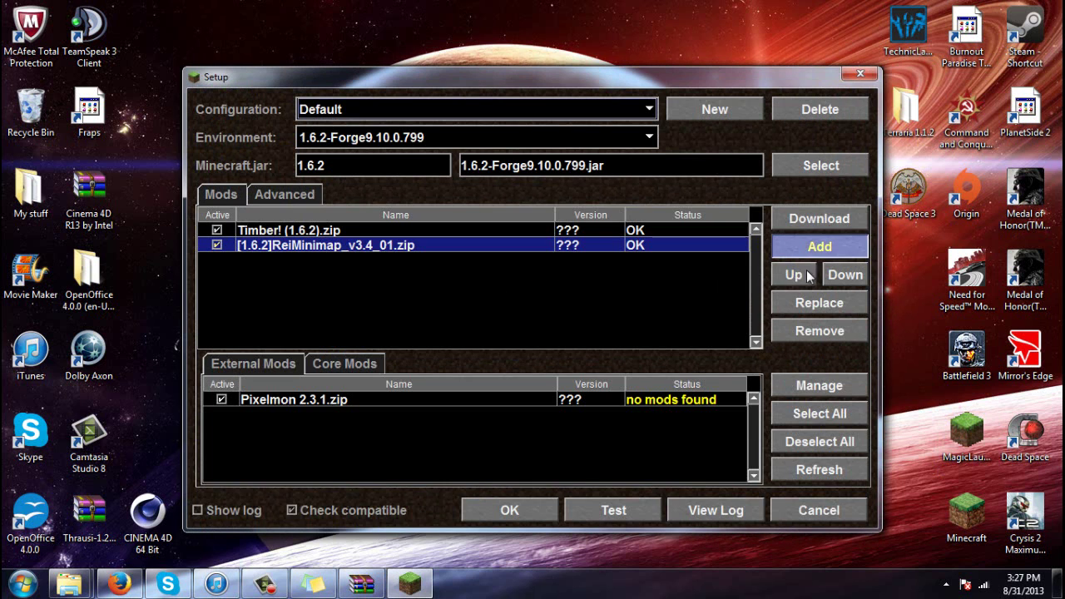
Add the OptiFine_1.6.2_HD_U_B4 zip as a mod and close setup
left_click(820, 244)
left_click(245, 181)
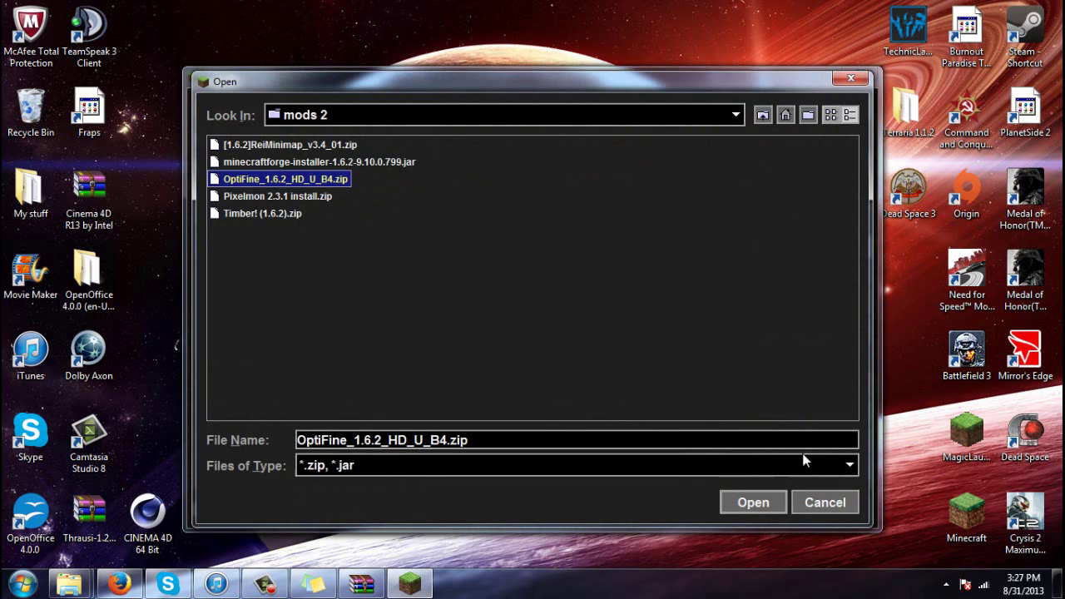
left_click(752, 502)
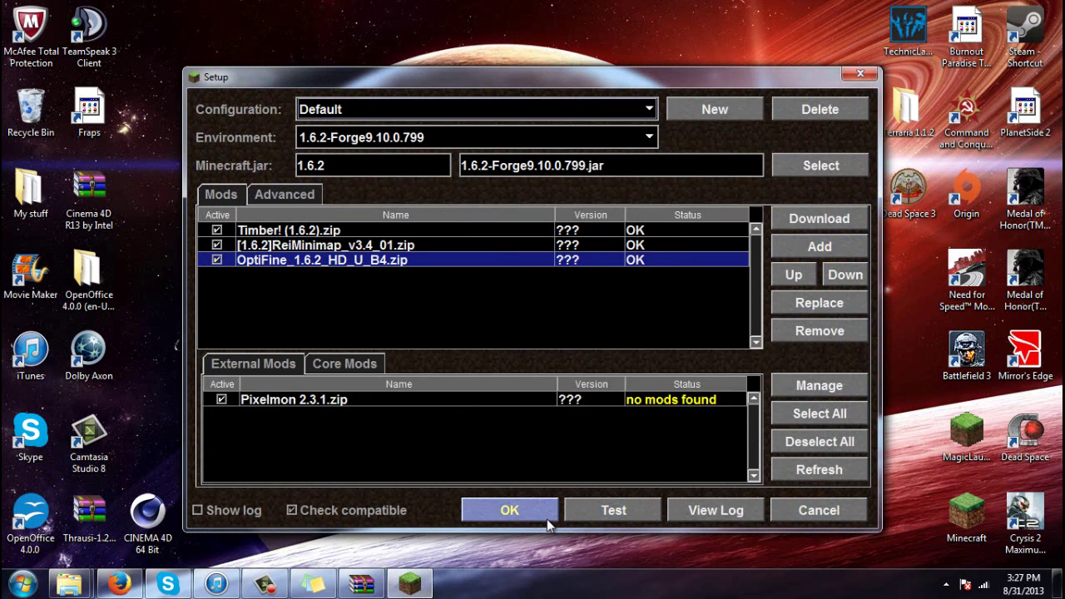
left_click(541, 518)
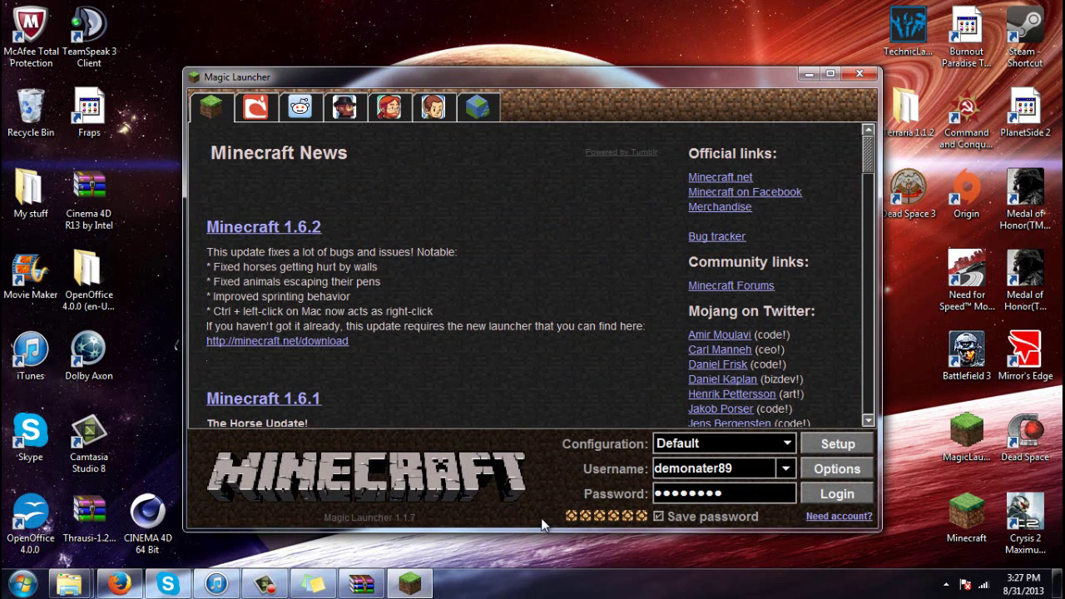
Launch Forge 1.6.2 and scroll the Mod List showing OptiFine, mod_ReiMinimap and Timber!
left_click(819, 501)
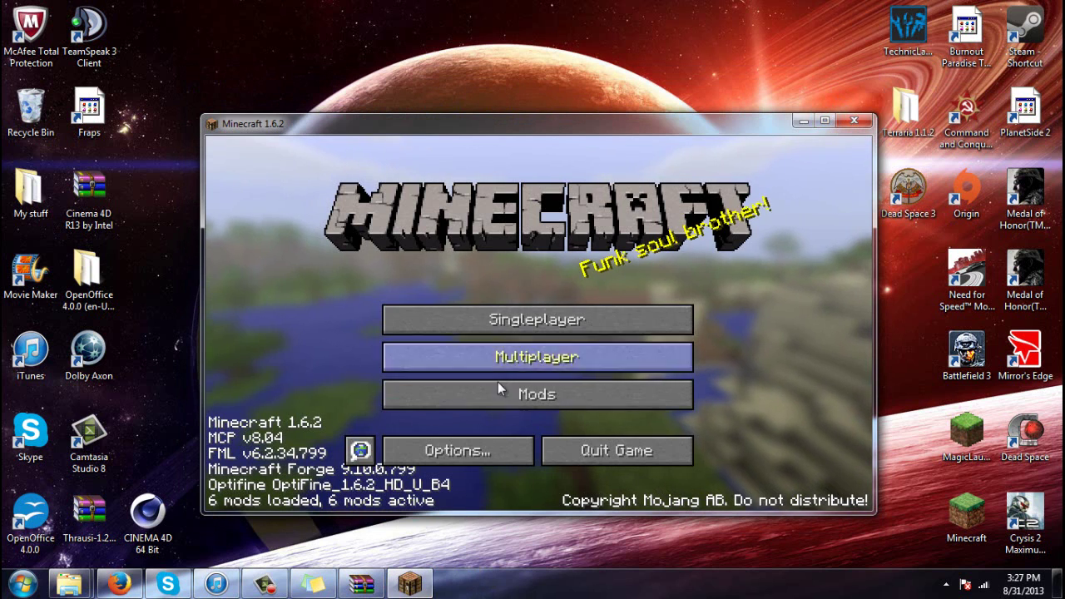
left_click(499, 397)
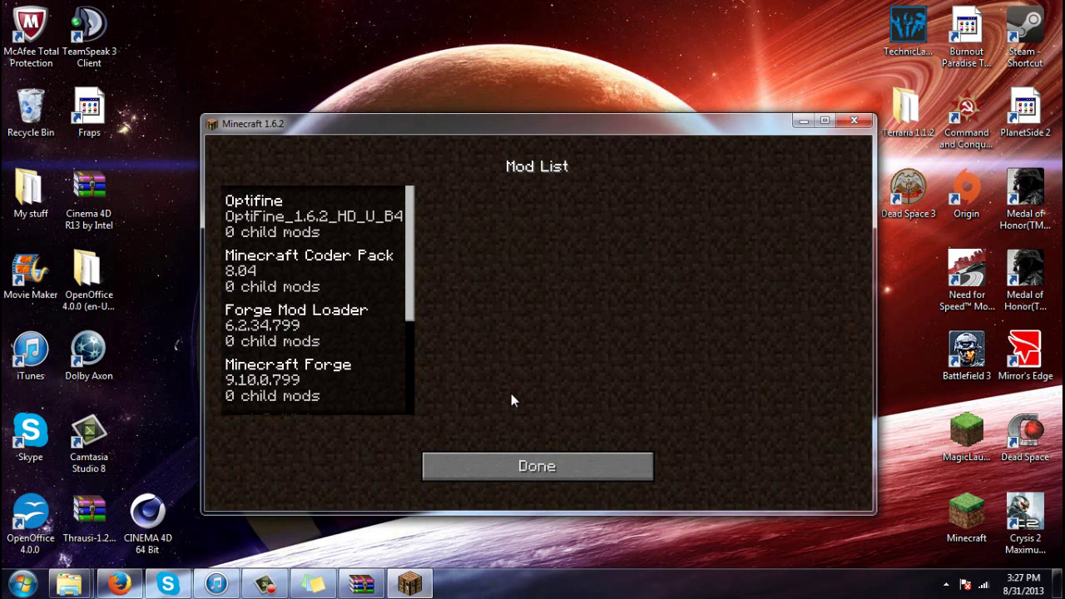
scroll(392, 413, "down", 2)
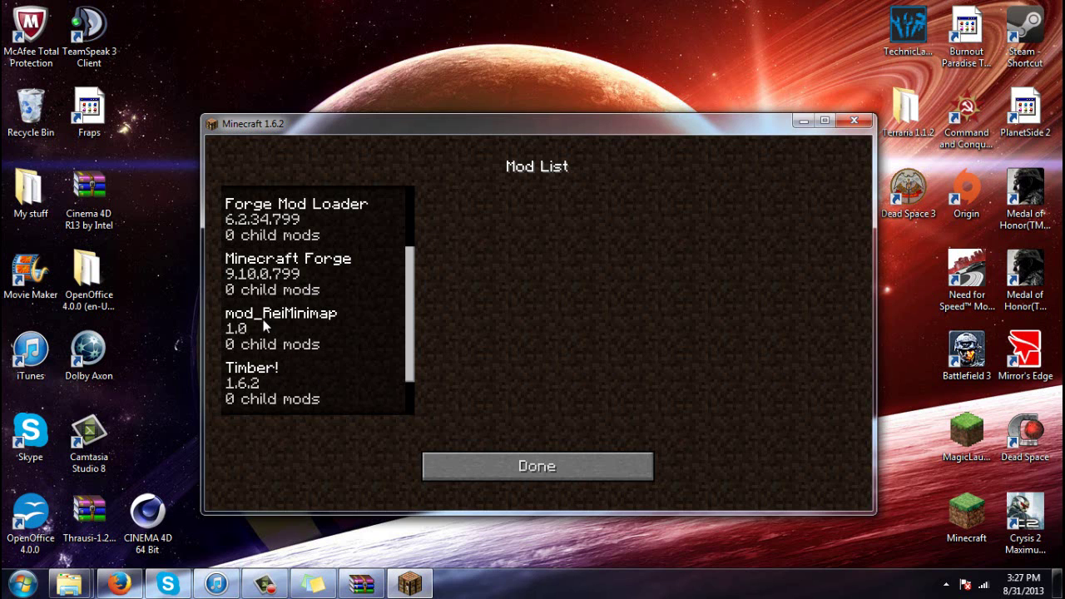
Create a new singleplayer world with the game mode set to Creative
left_click(488, 469)
left_click(557, 313)
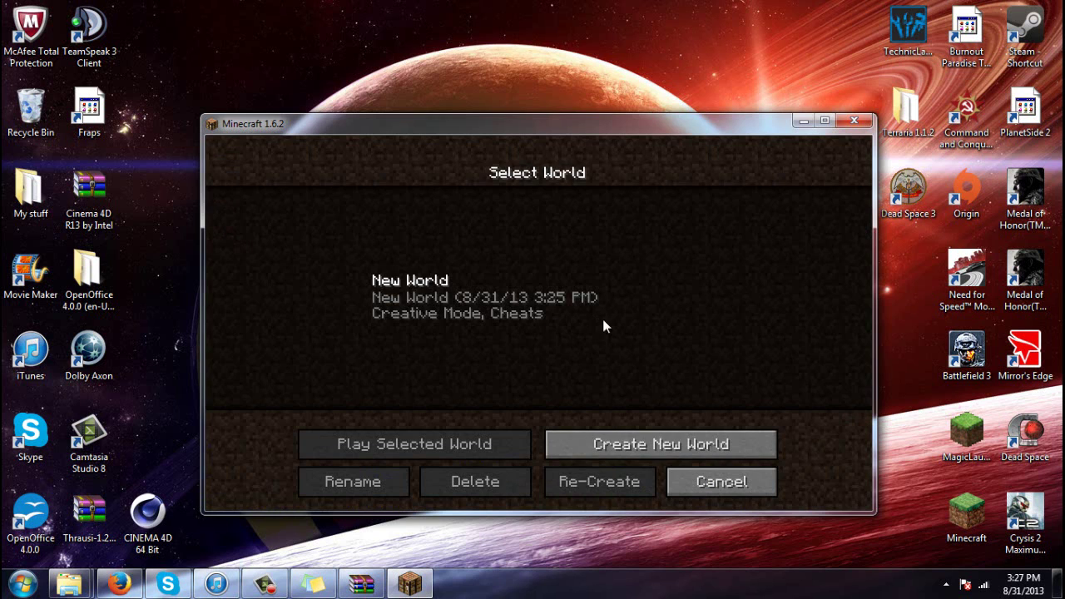
left_click(628, 441)
left_click(525, 333)
left_click(525, 333)
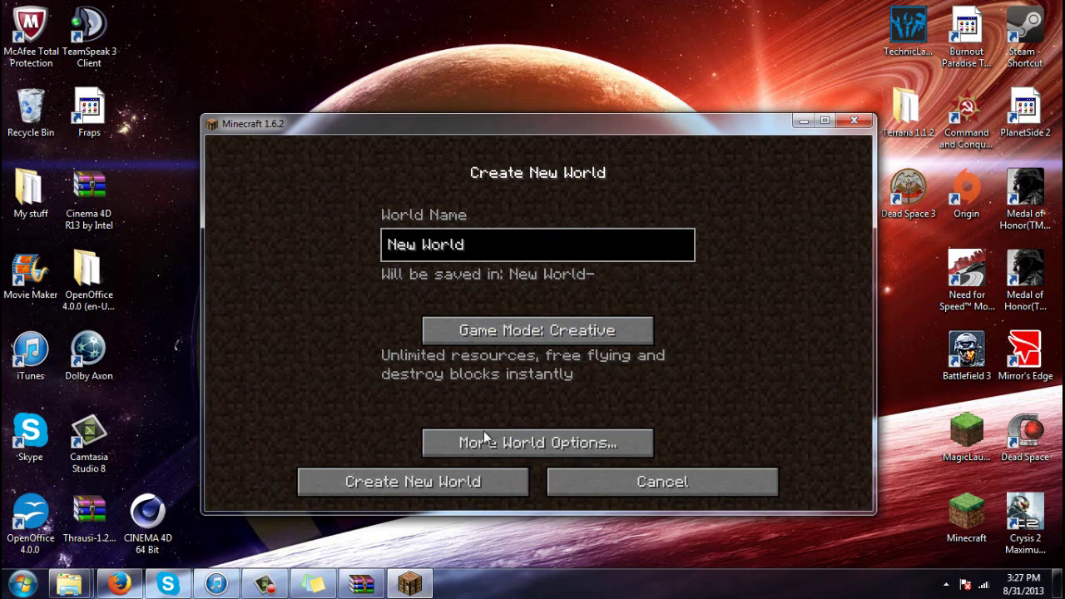
left_click(471, 482)
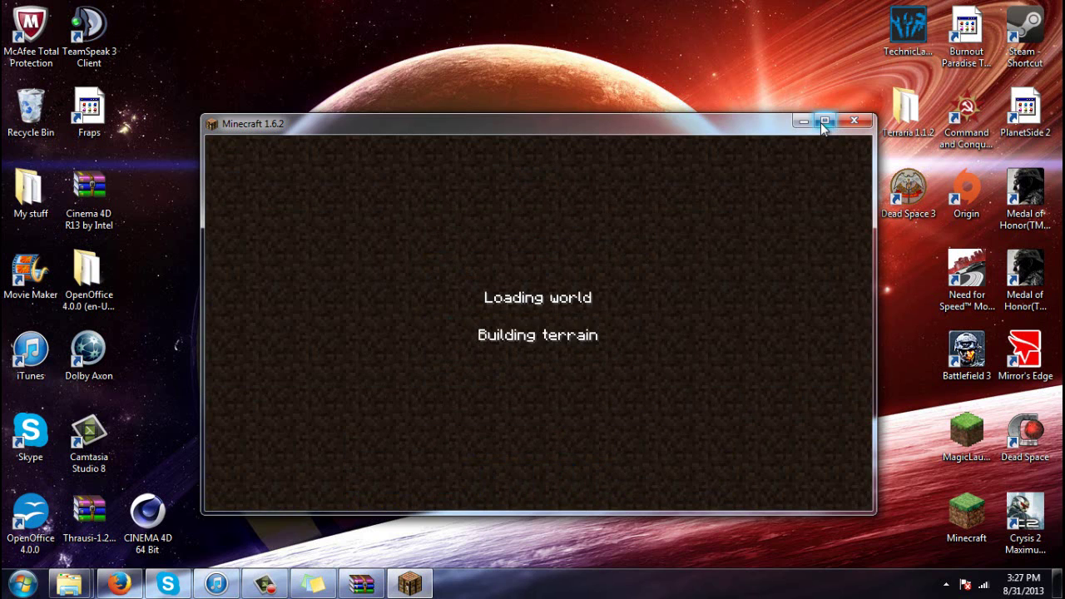
Maximize the game window and pick Squirtle as the Pixelmon starter
left_click(822, 123)
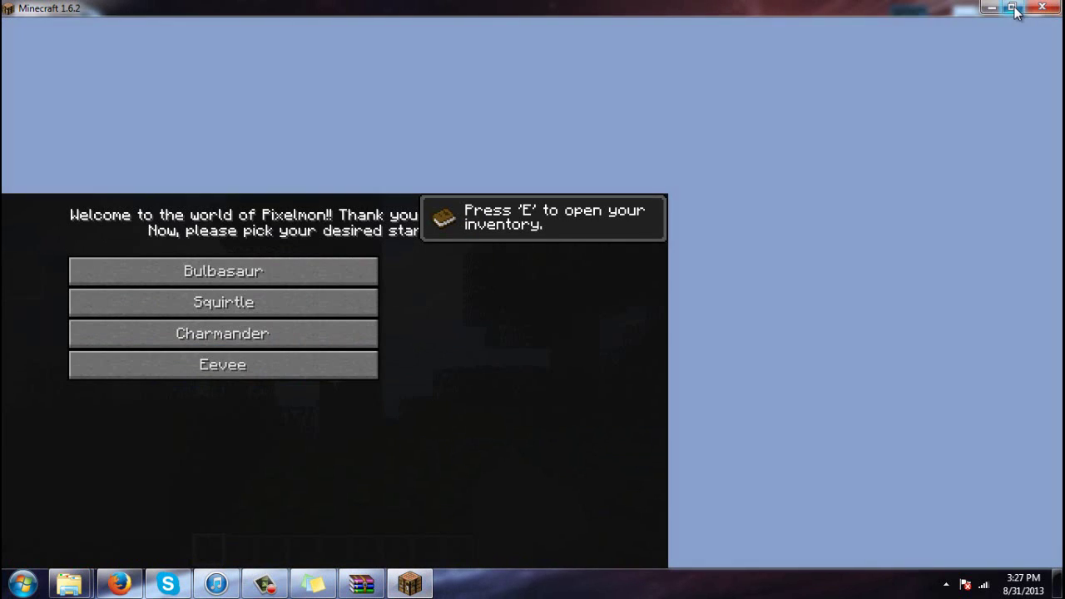
left_click(1010, 7)
left_click(837, 126)
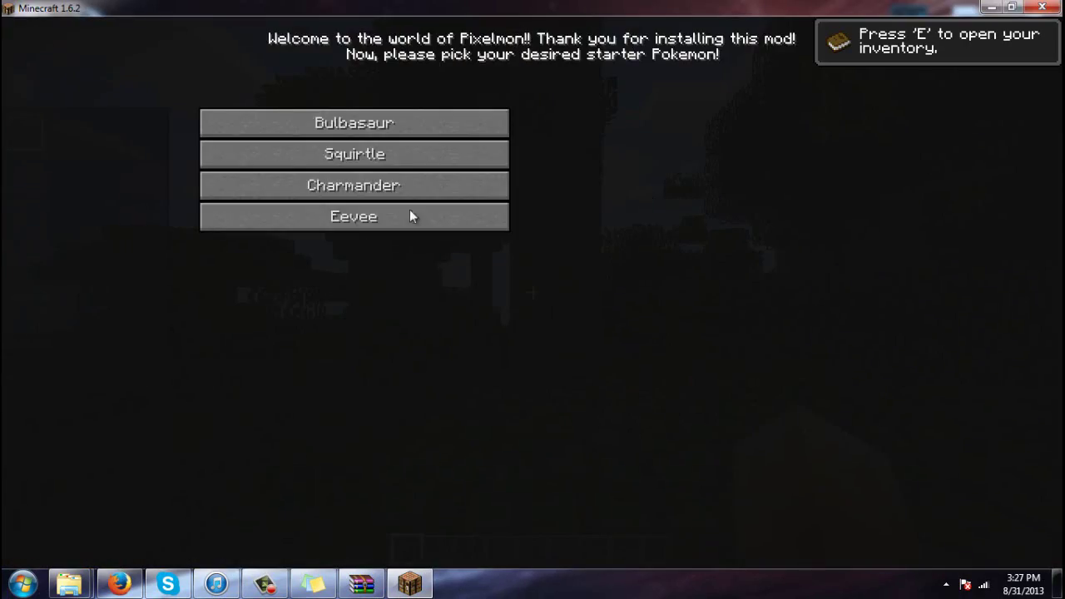
left_click(366, 152)
Close the inventory and fly forward, rising above the jungle canopy and dipping back toward the treetops
key("e")
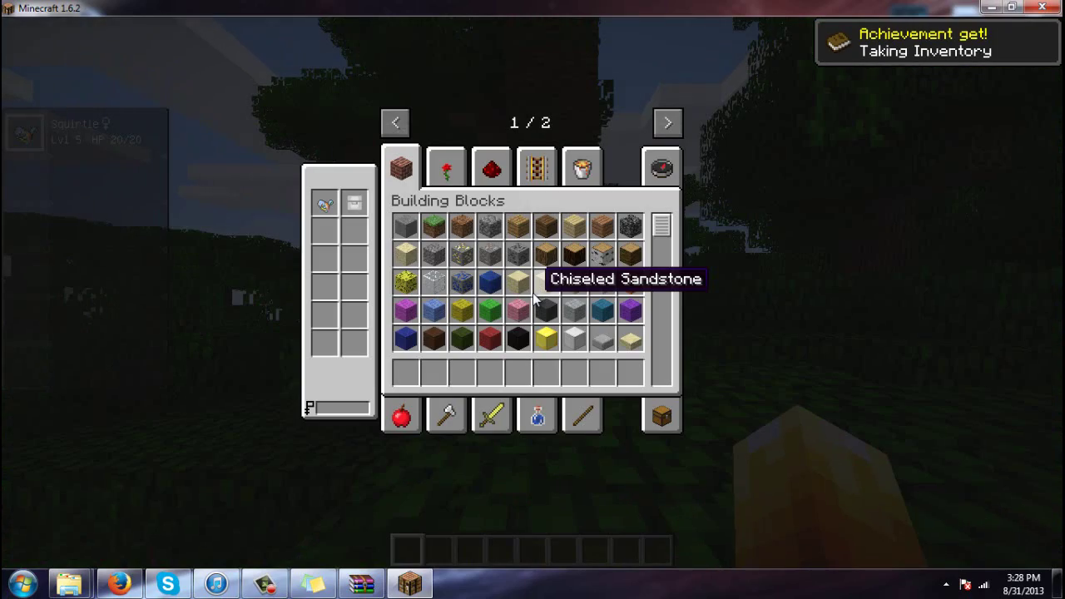
key("e")
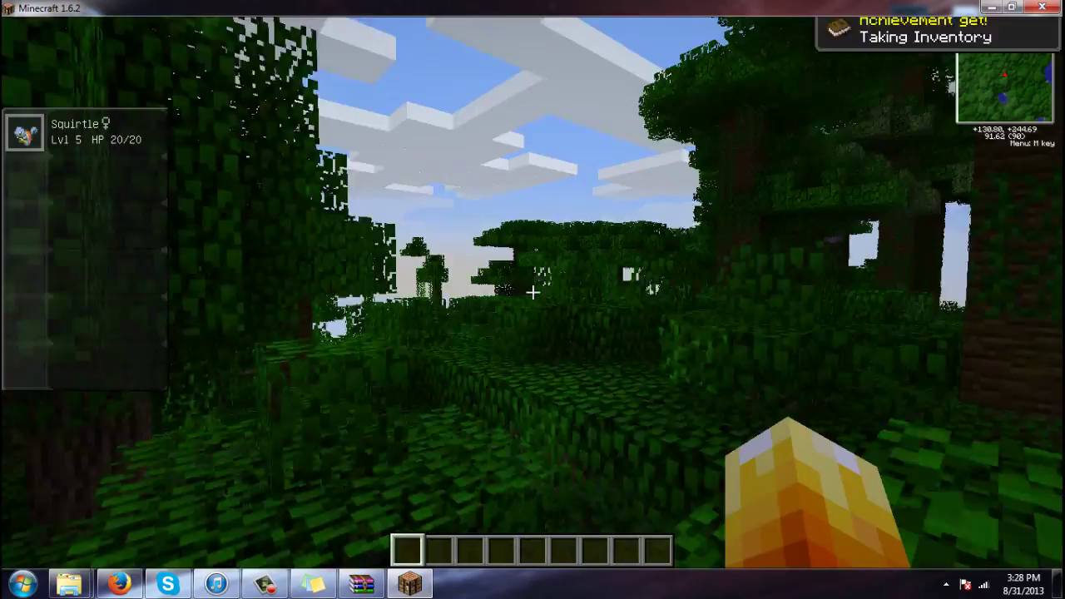
key("w")
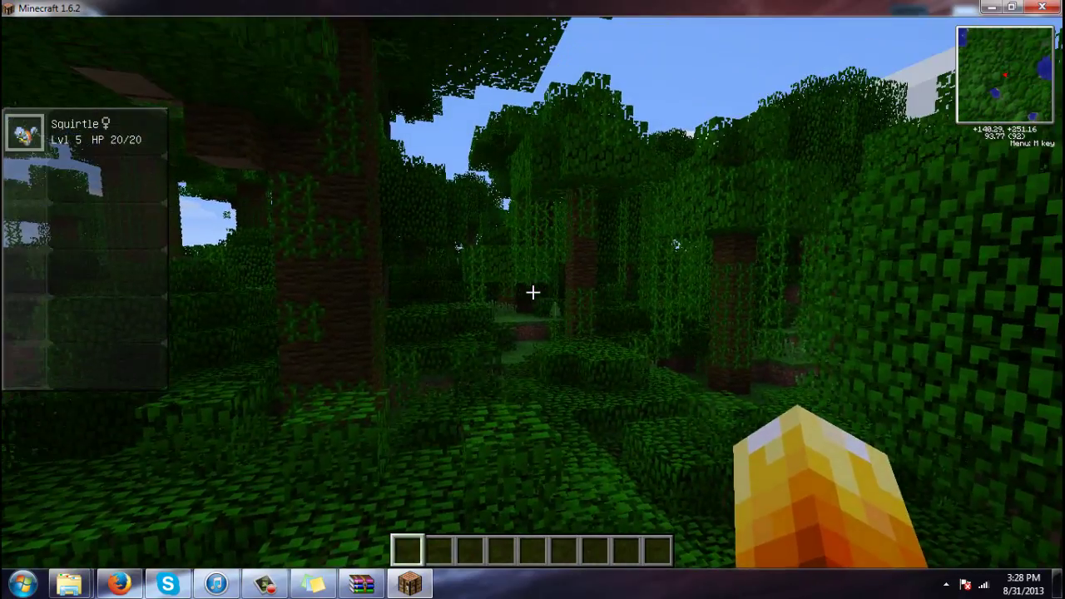
key("w")
key("space")
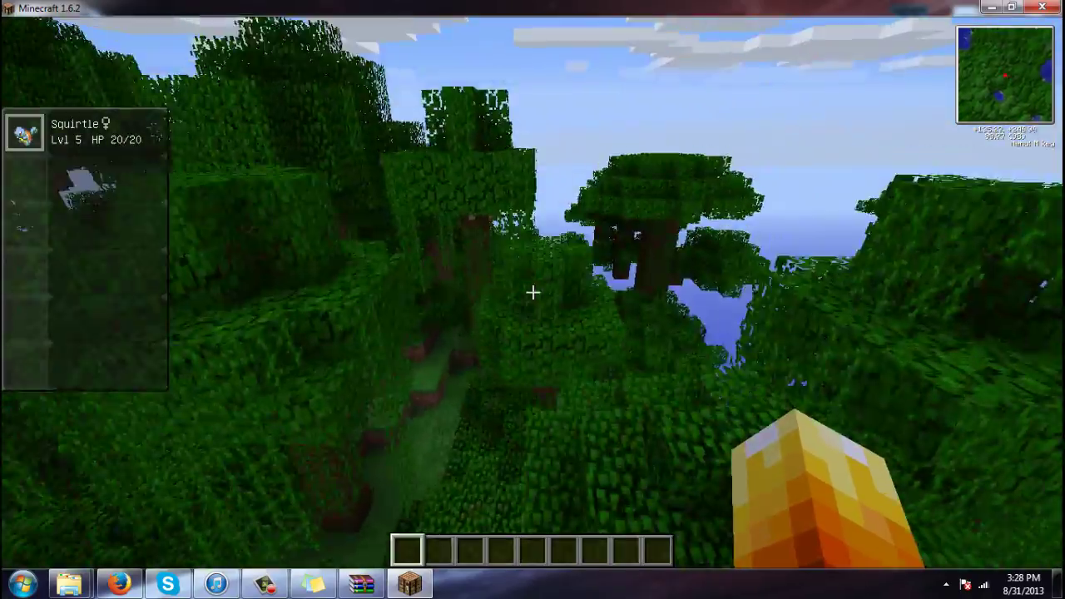
key("w")
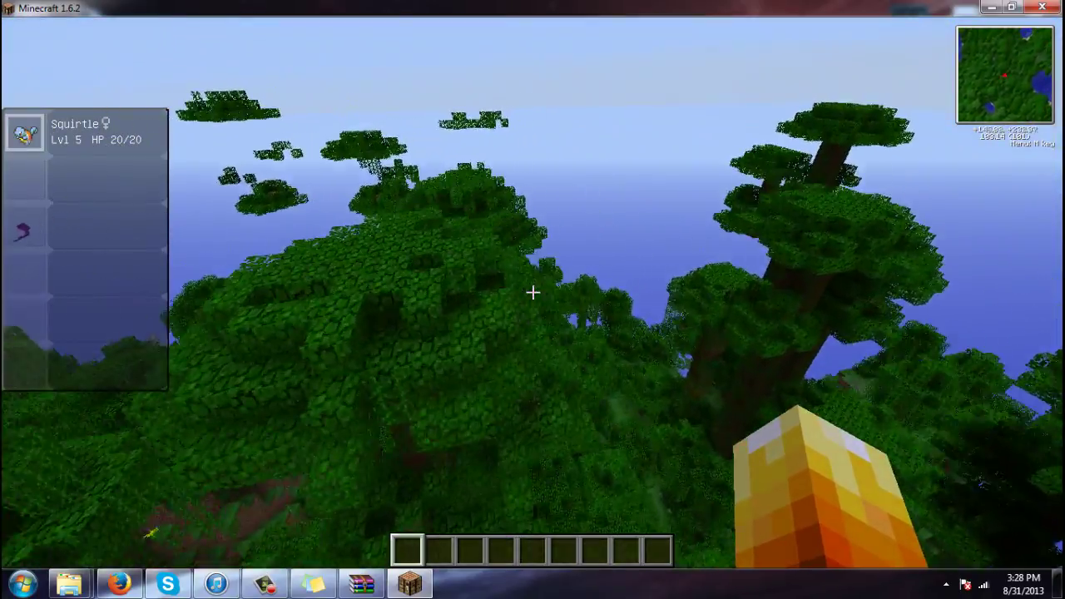
key("w")
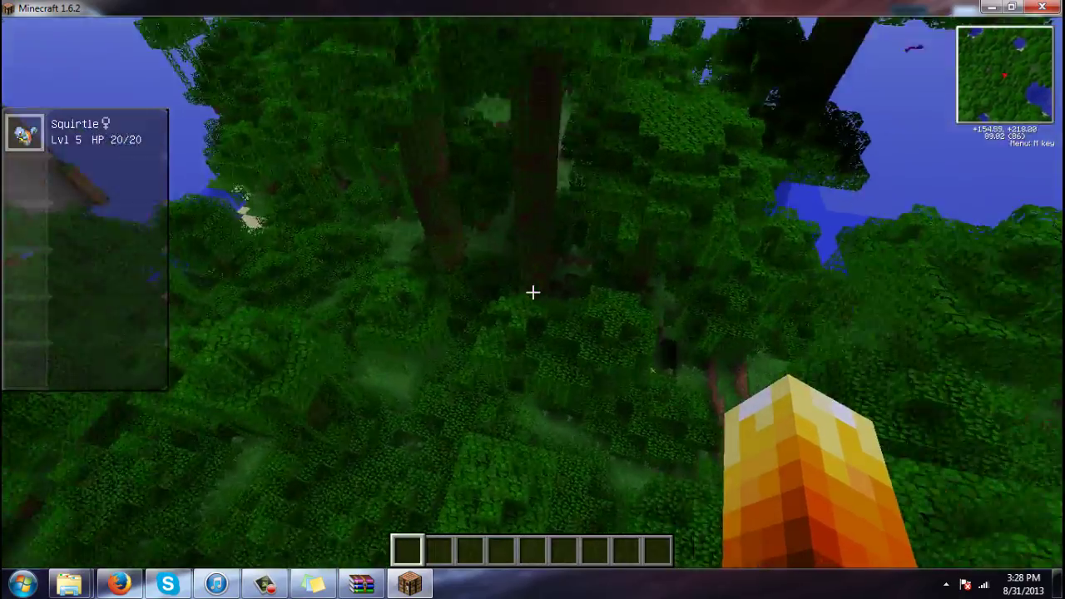
key("w")
key("shift")
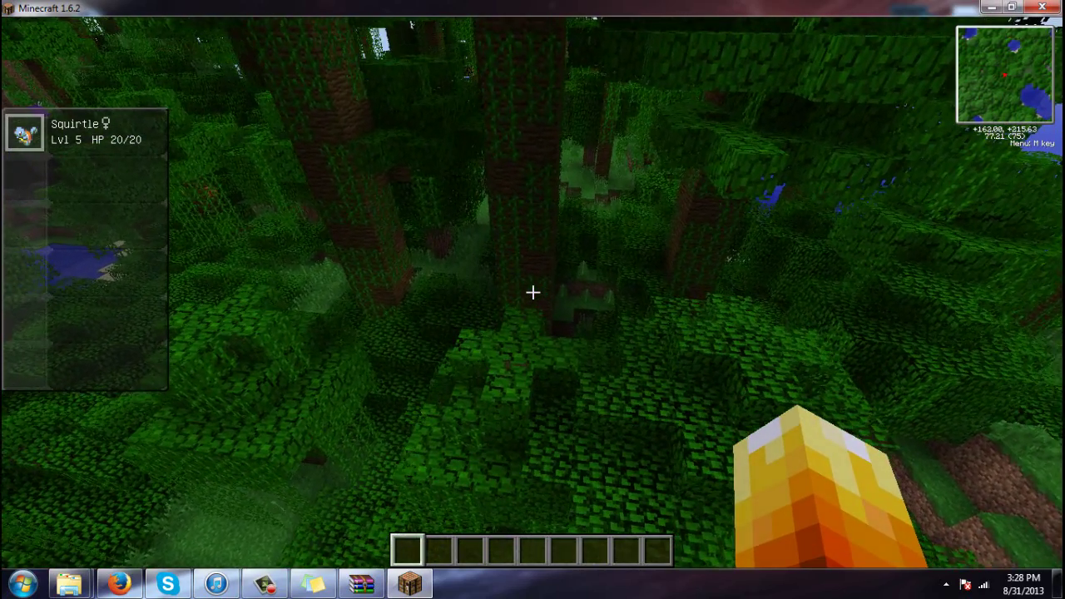
Equip an iron axe from the creative inventory and walk toward the riverside leaves
key("e")
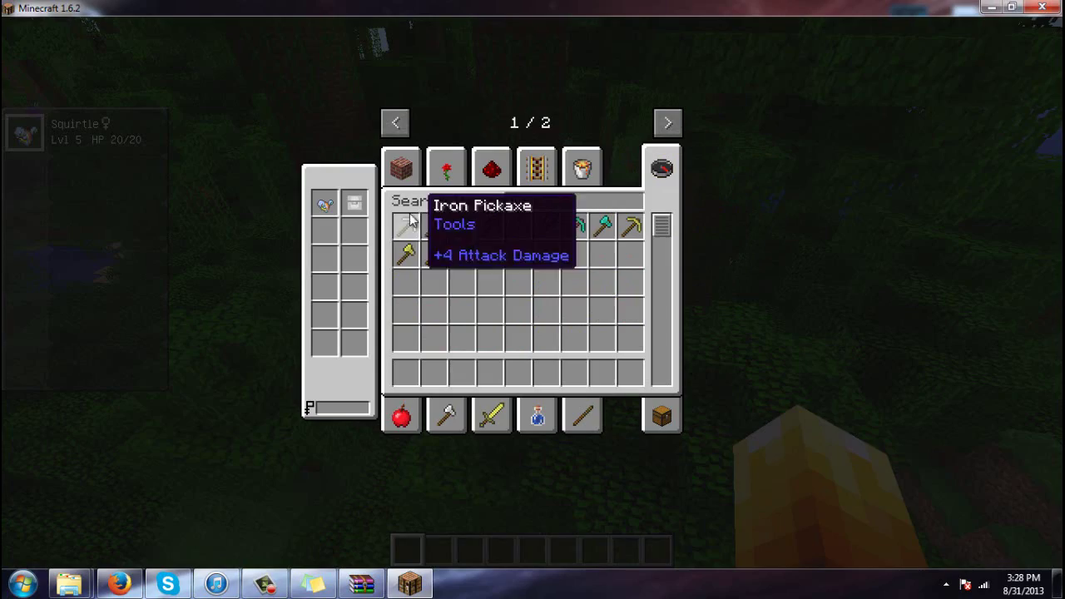
key("Escape")
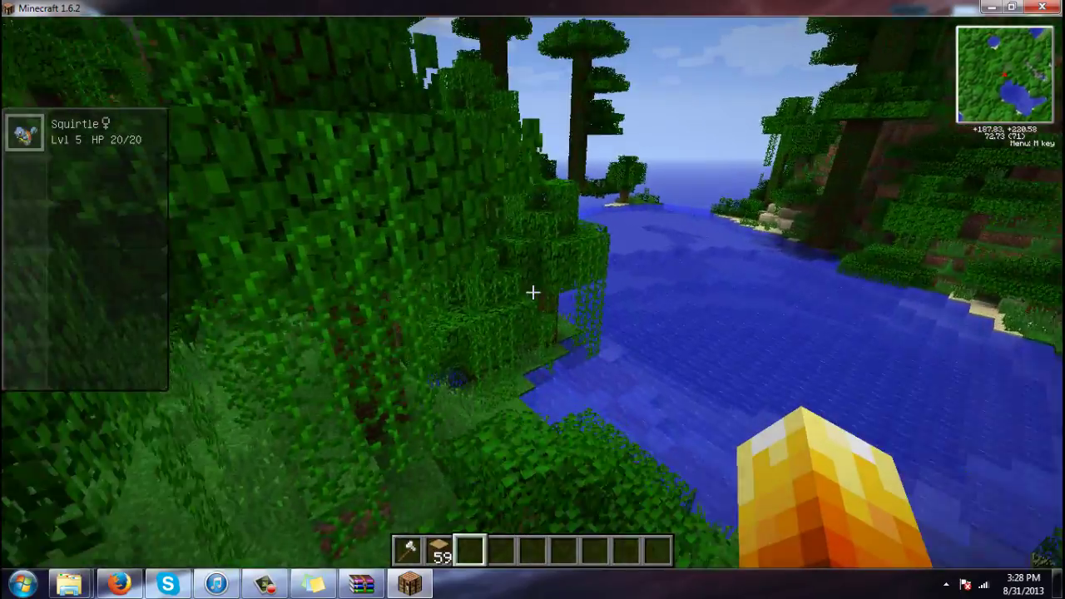
key("w")
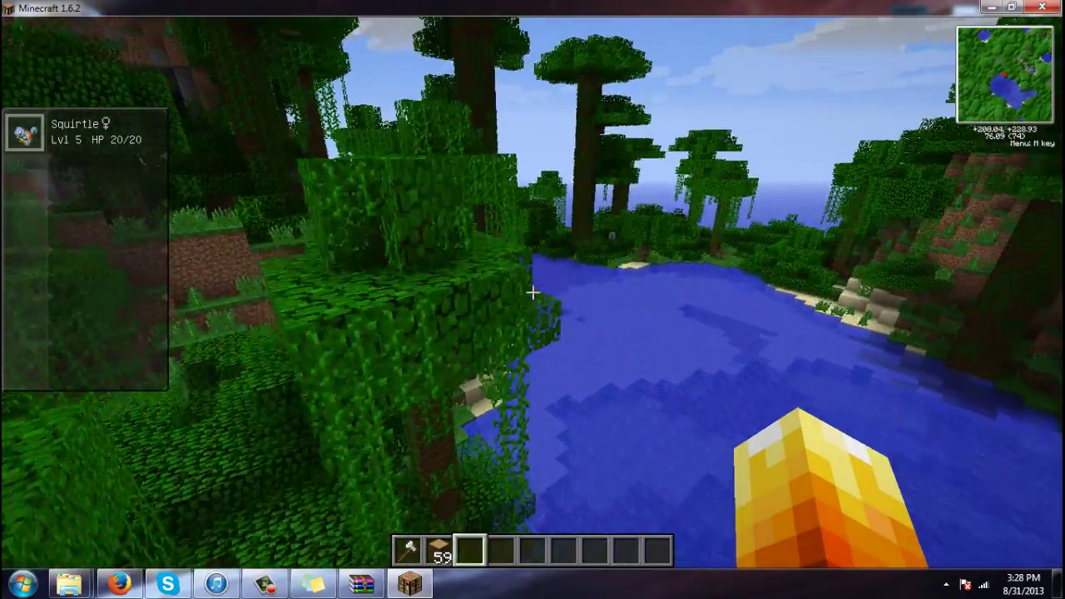
key("w")
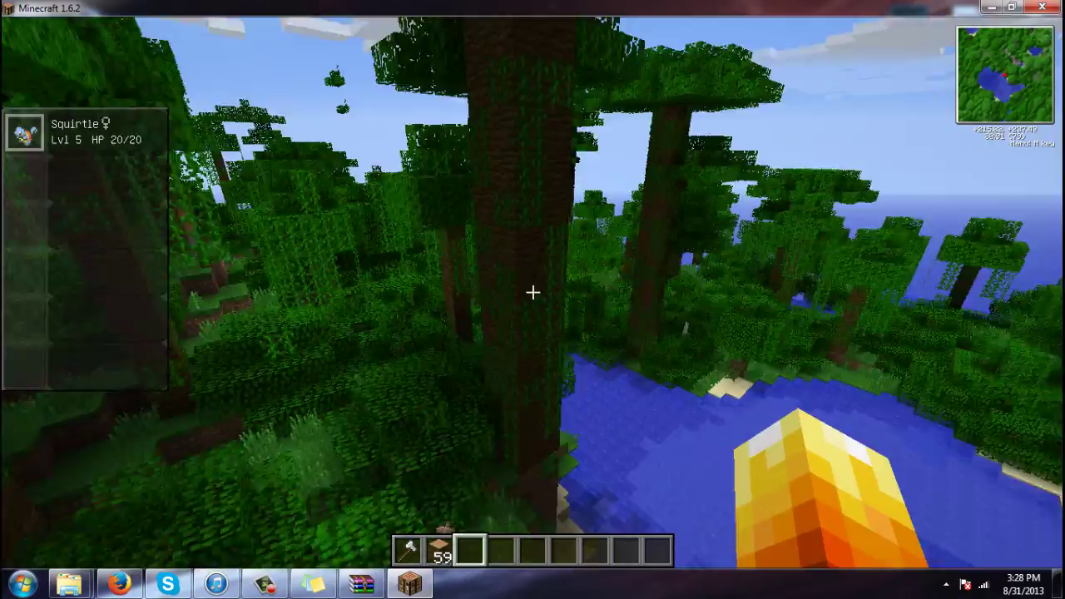
Cross the river and approach the wild level 17 Pokémon on the jungle shore
key("w")
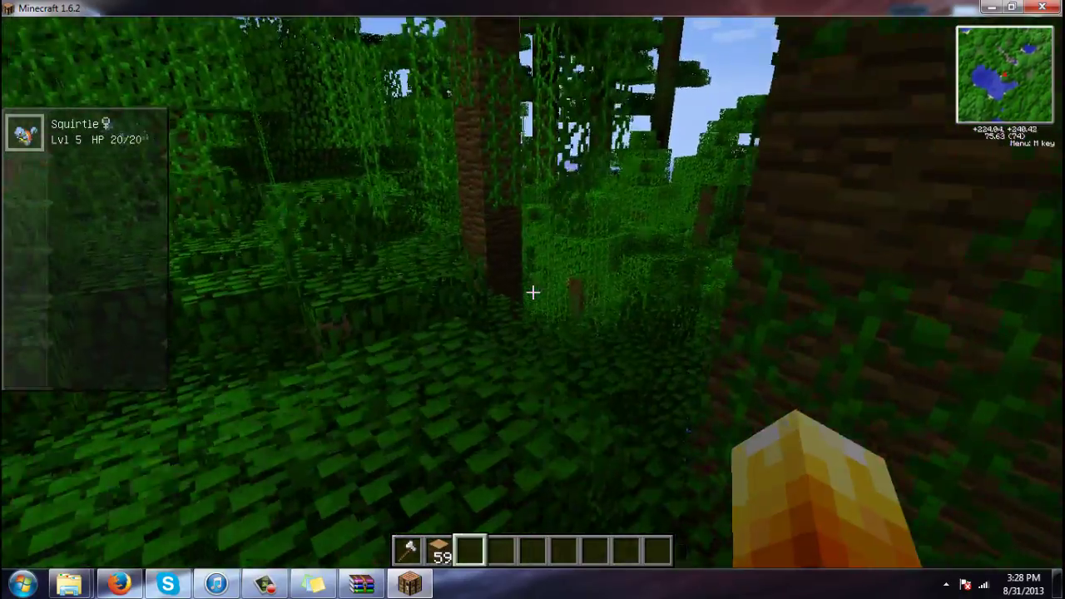
key("w")
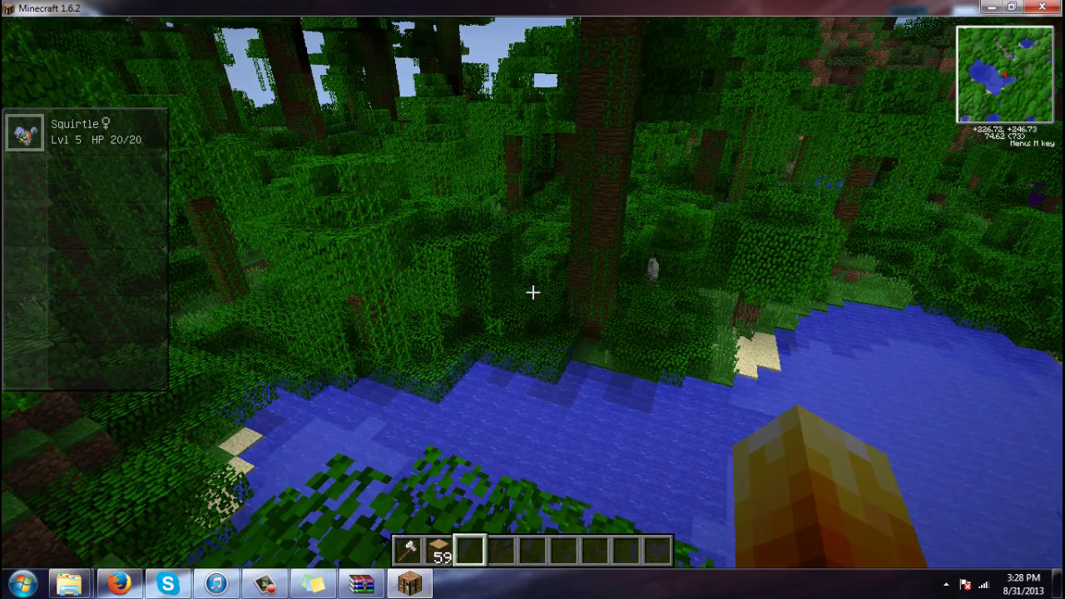
key("w")
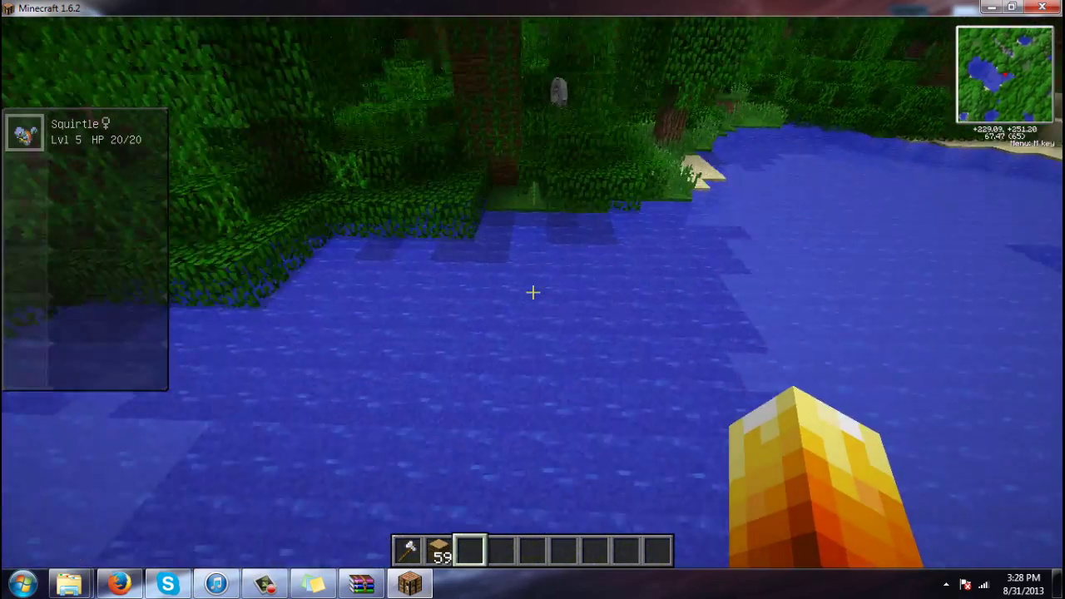
key("w")
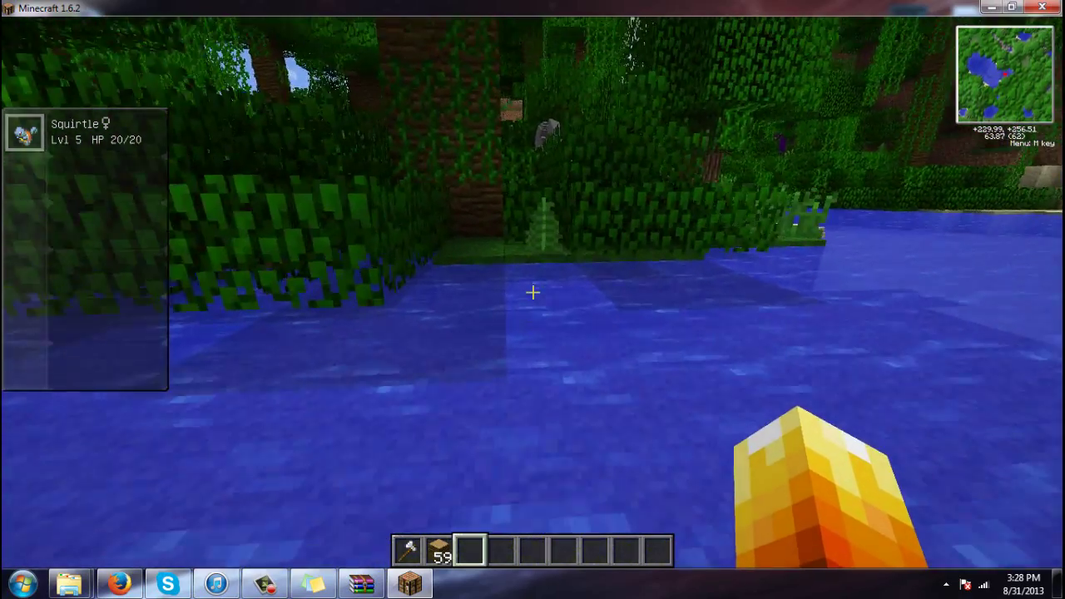
key("w")
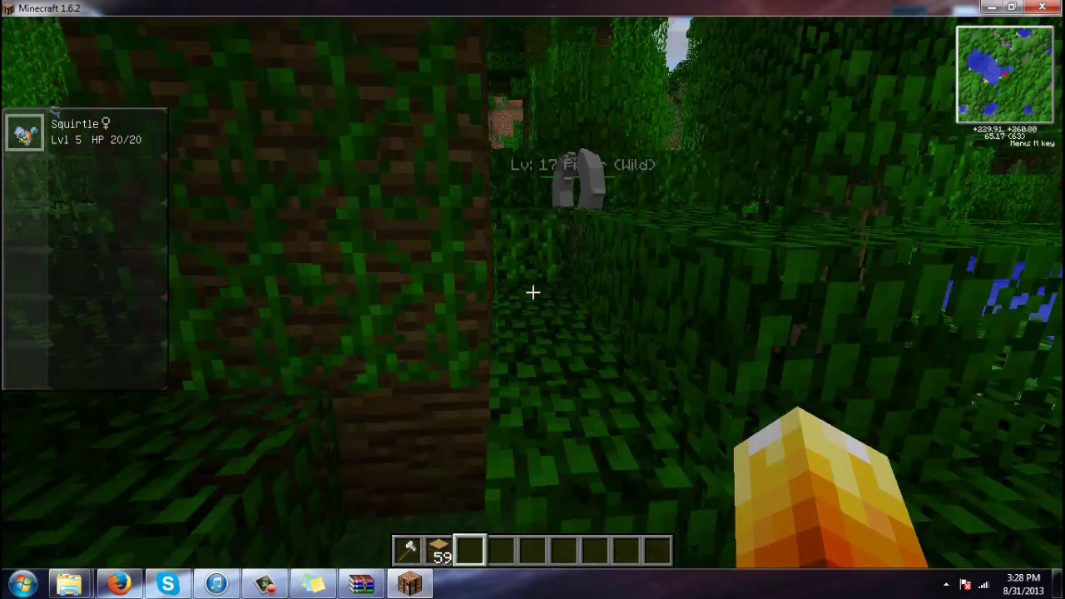